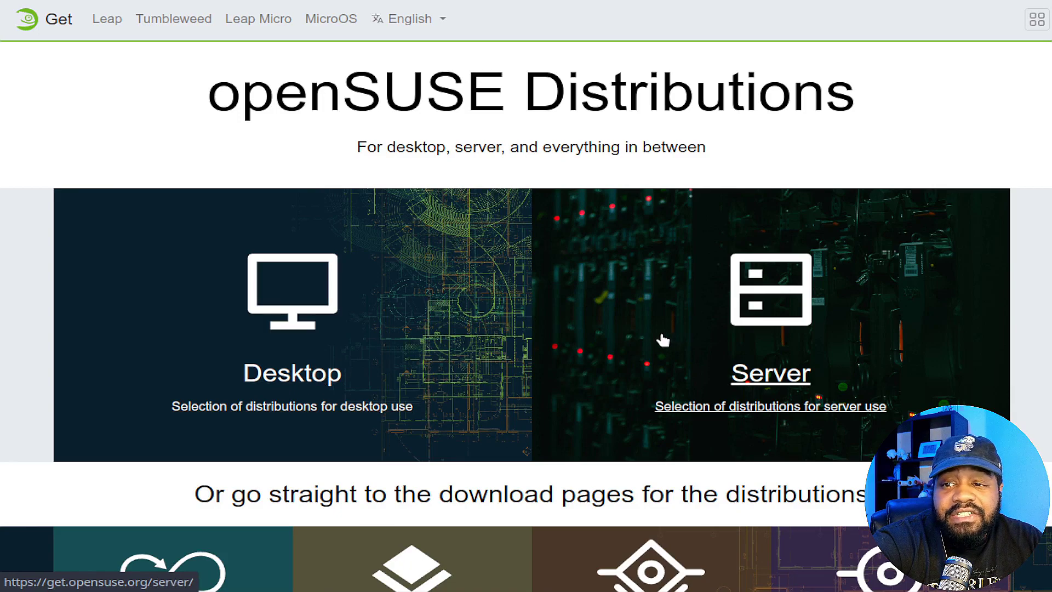
# Scroll get.opensuse.org down to the distribution tiles, including Tumbleweed.
pyautogui.scroll(-1, 664, 340)
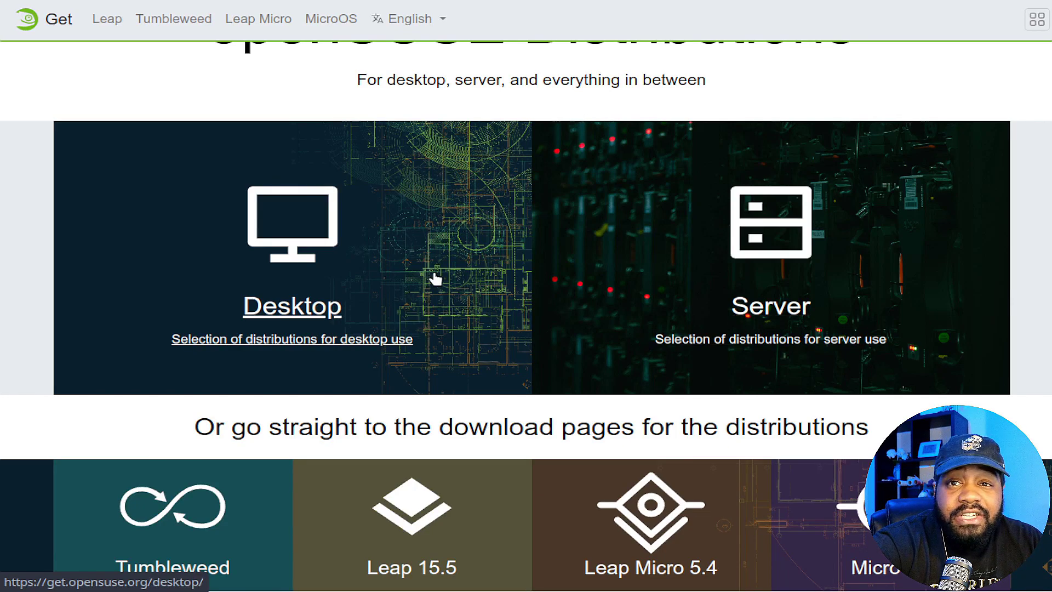
pyautogui.scroll(-1, 227, 466)
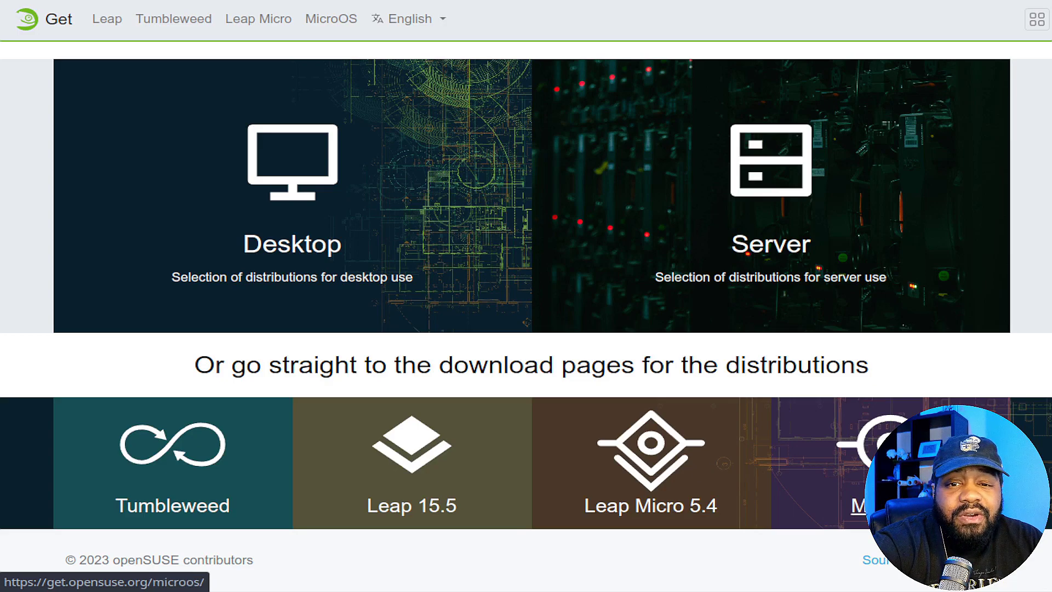
pyautogui.click(187, 456)
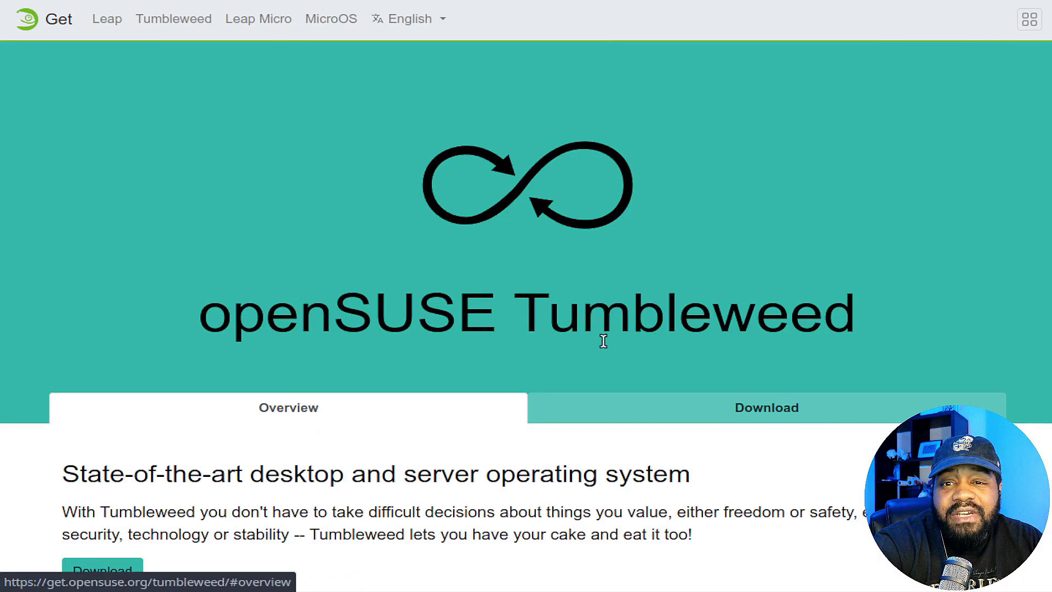
pyautogui.scroll(-3, 312, 341)
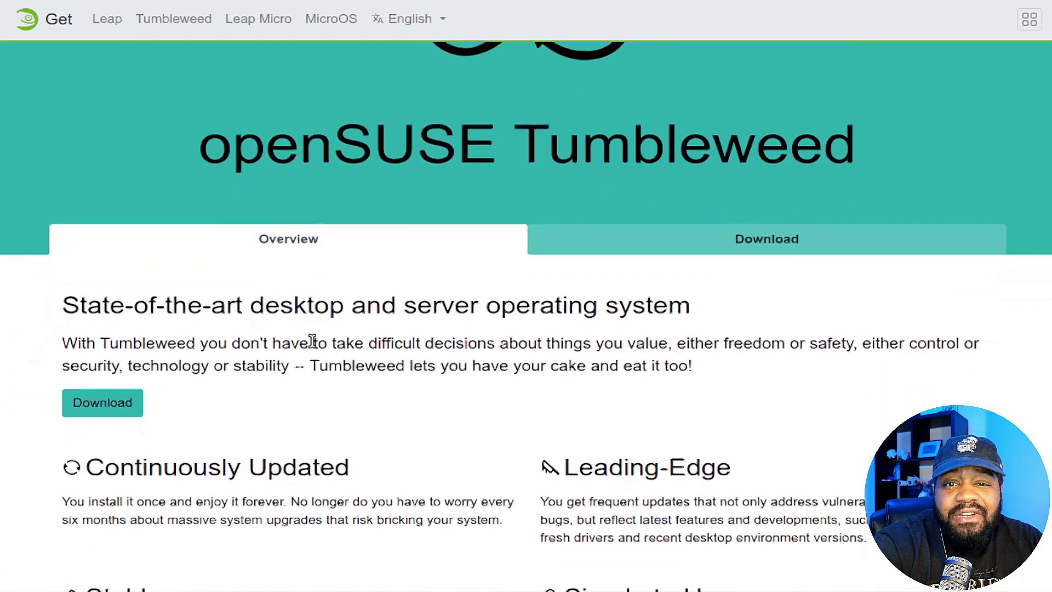
pyautogui.scroll(3, 312, 342)
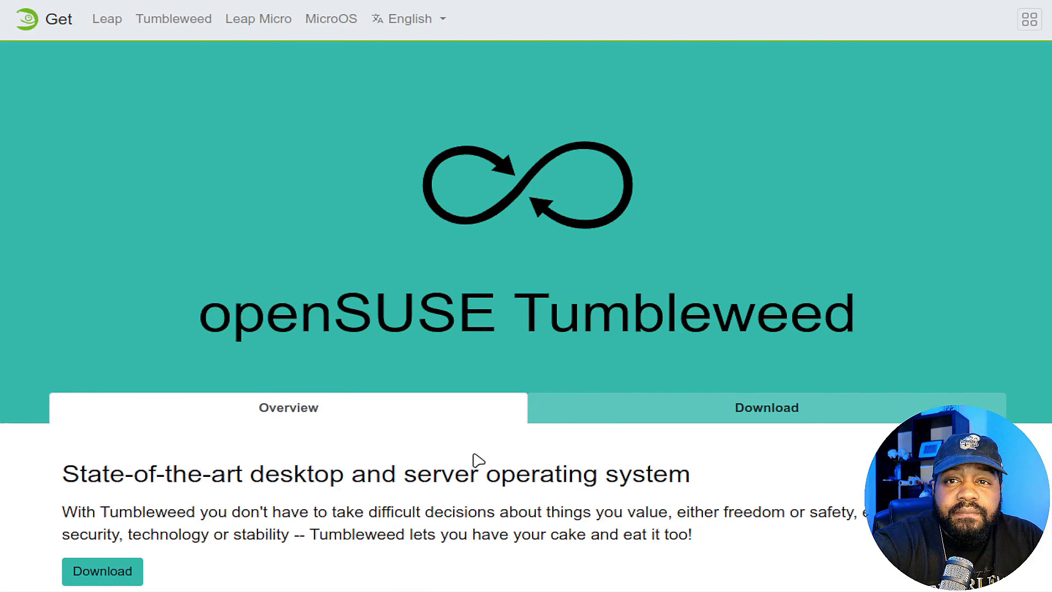
# Show the openSUSE project links panel with its Main, Development, Information, Community, Social Media and Other groups.
pyautogui.scroll(-5, 36, 212)
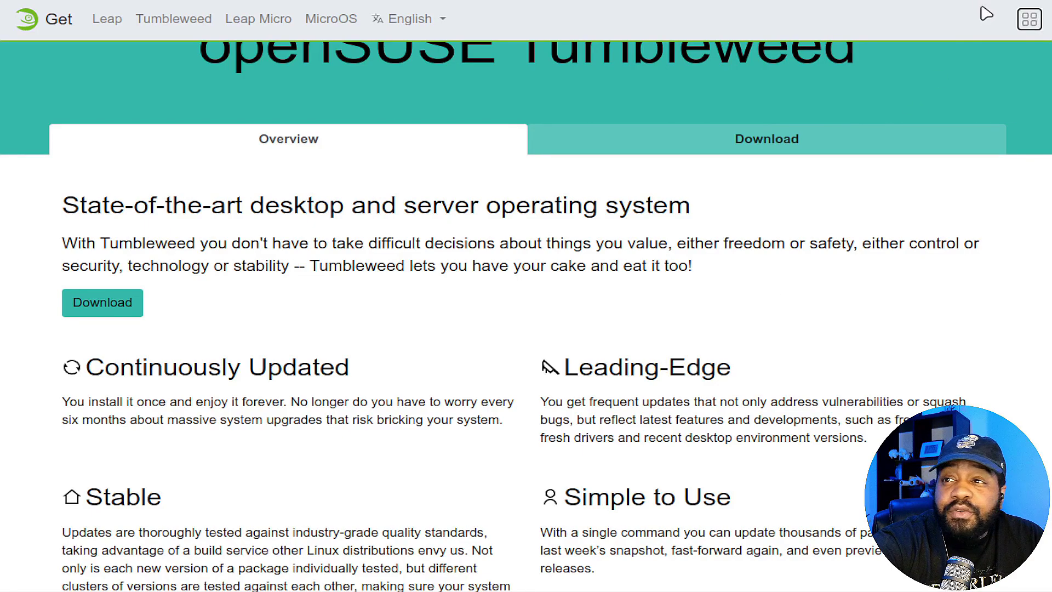
pyautogui.click(1030, 19)
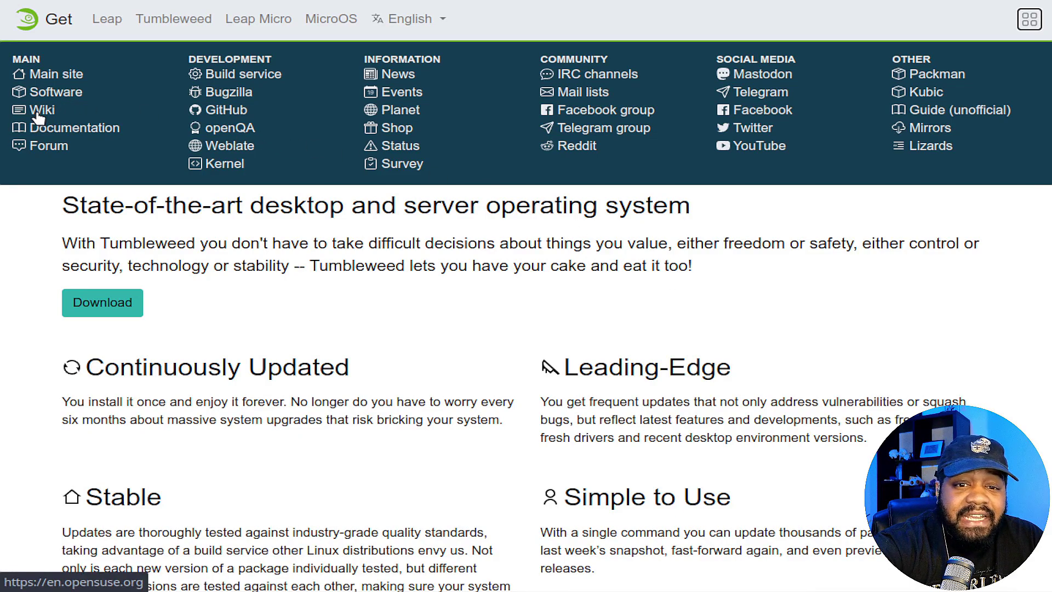
pyautogui.scroll(-2, 36, 114)
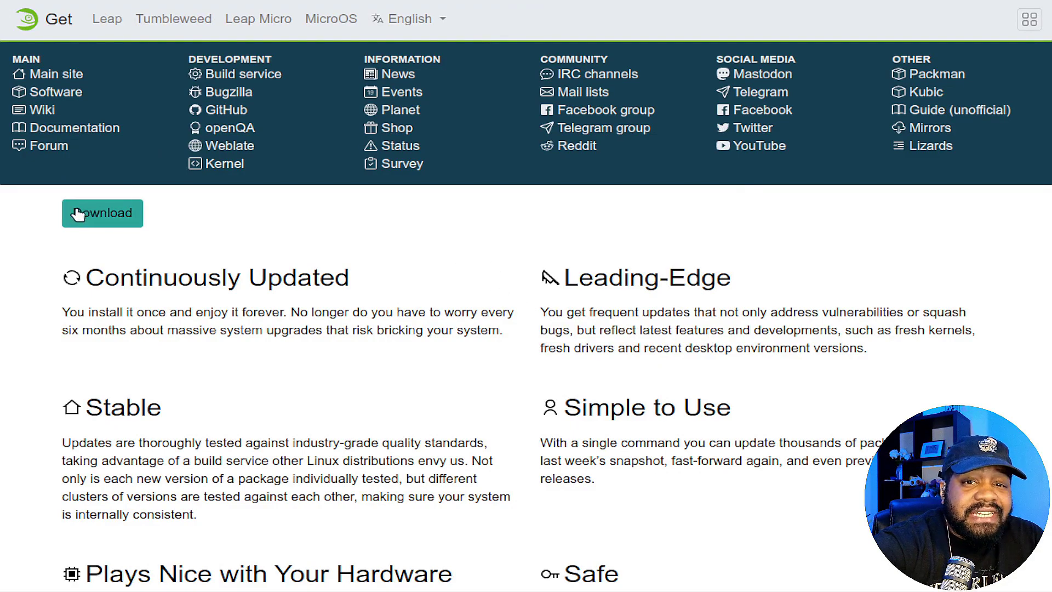
# Jump to Tumbleweed downloads, close the links panel, and review the Offline (4.3 GiB) and Network (220.0 MiB) images.
pyautogui.click(104, 216)
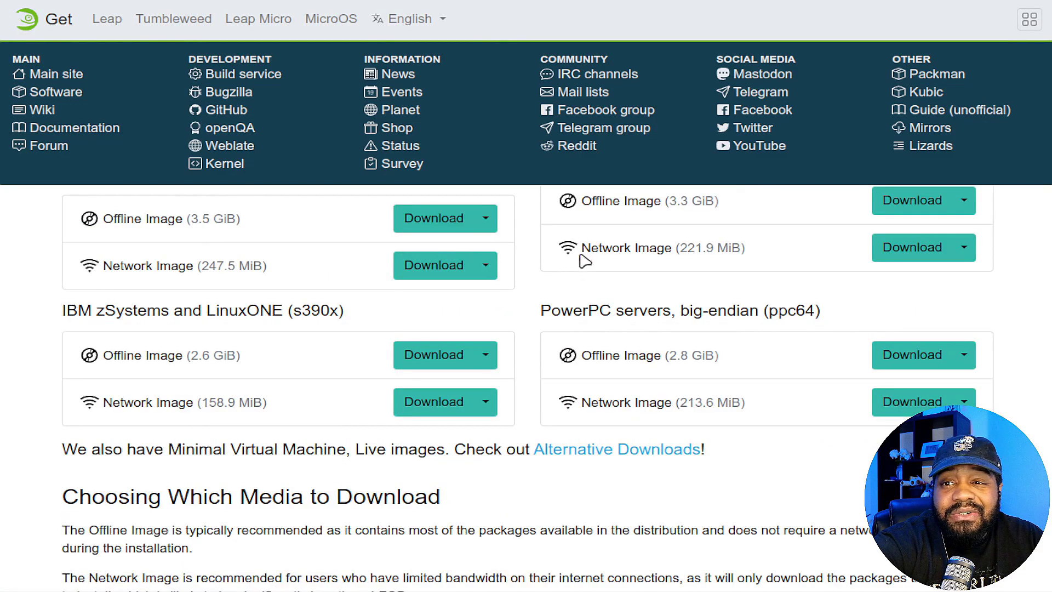
pyautogui.click(1030, 19)
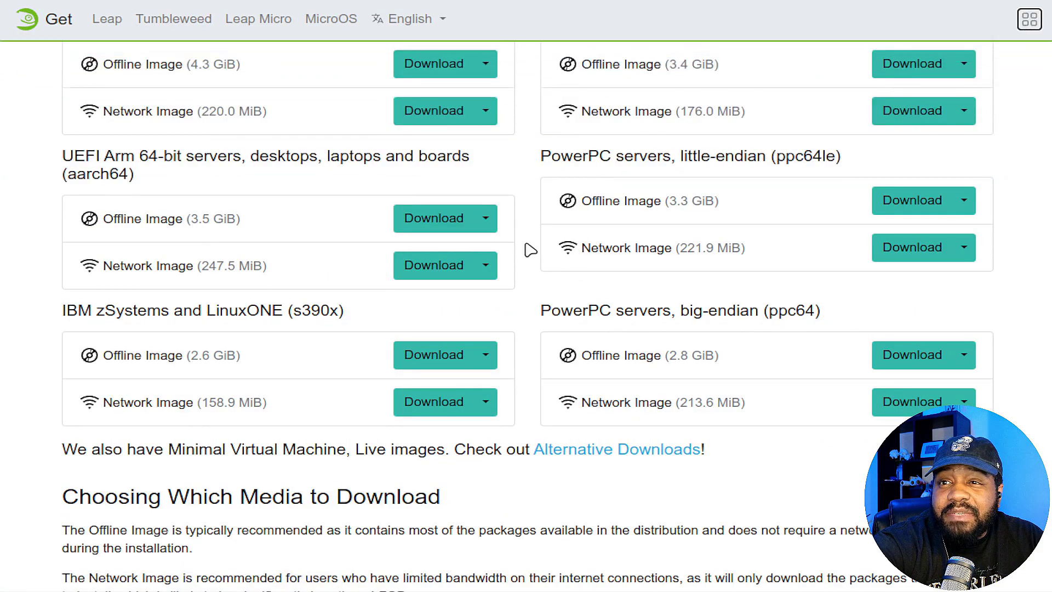
pyautogui.scroll(5, 587, 282)
pyautogui.scroll(-2, 575, 340)
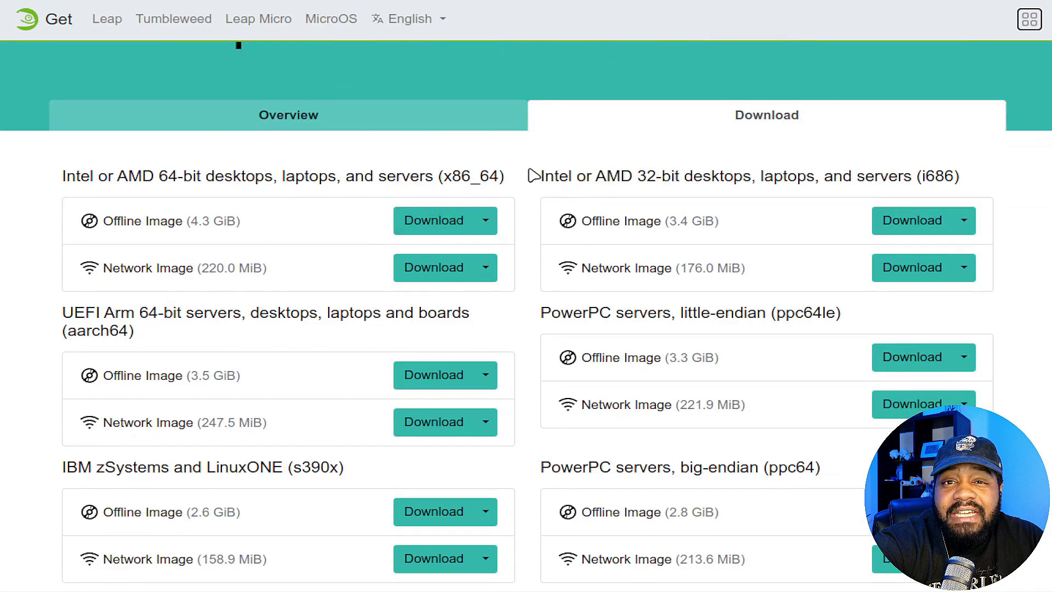
pyautogui.scroll(-2, 529, 175)
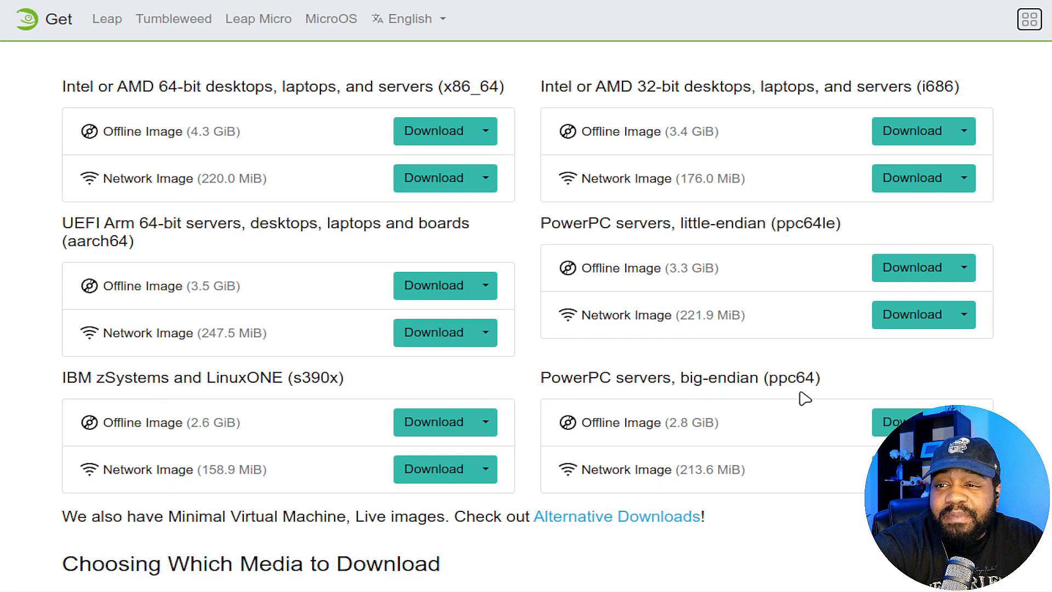
pyautogui.scroll(-3, 499, 364)
pyautogui.scroll(-4, 499, 365)
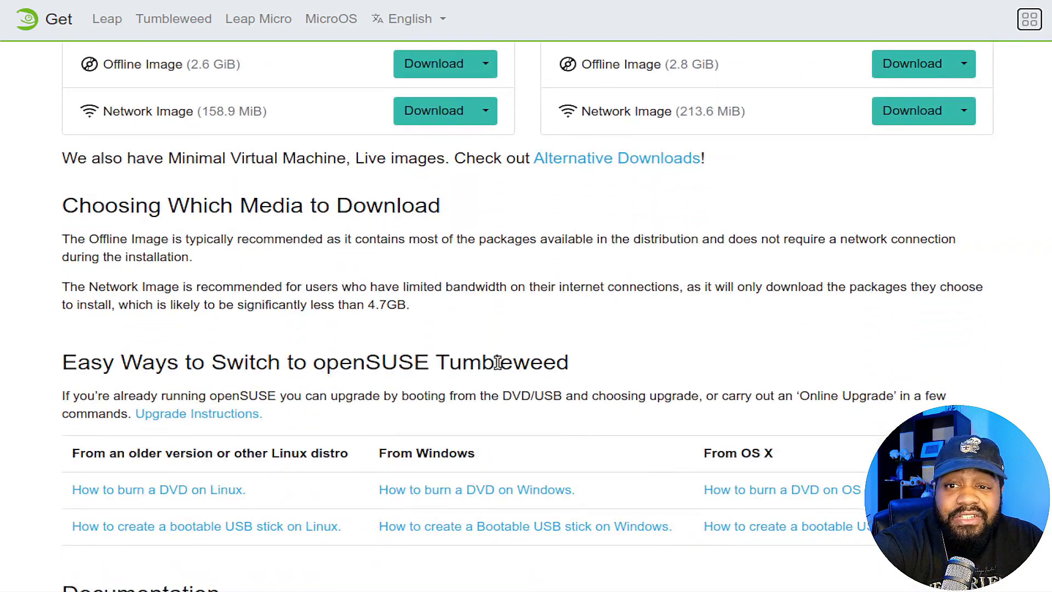
pyautogui.scroll(7, 512, 369)
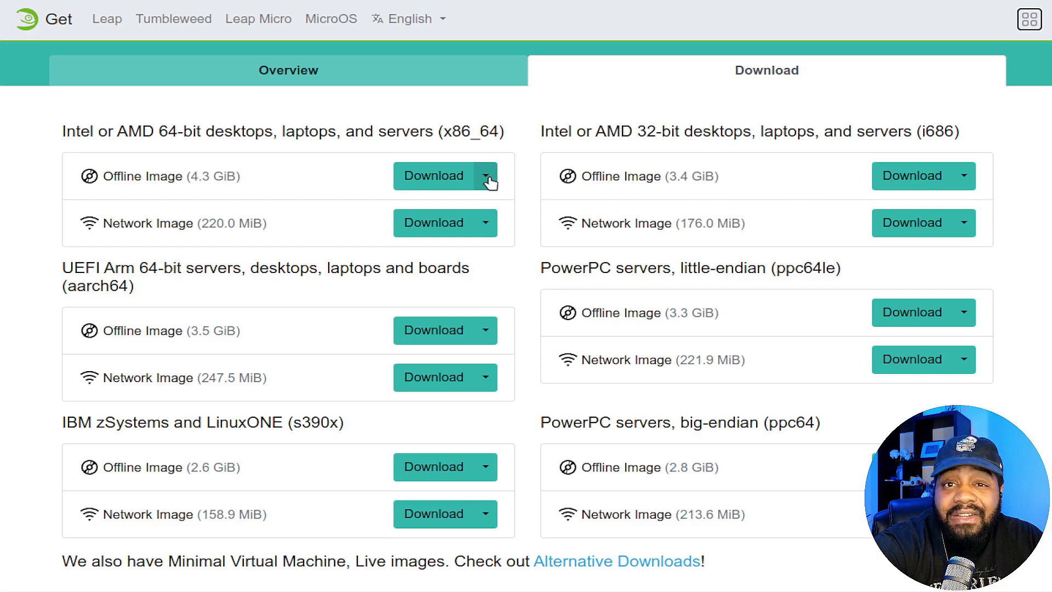
pyautogui.click(486, 177)
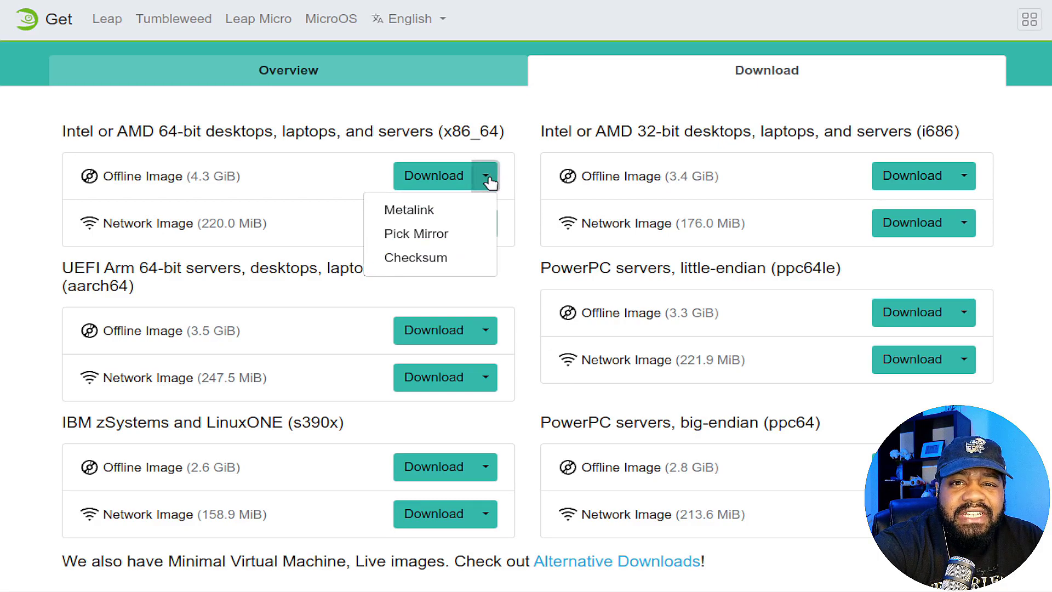
pyautogui.click(442, 245)
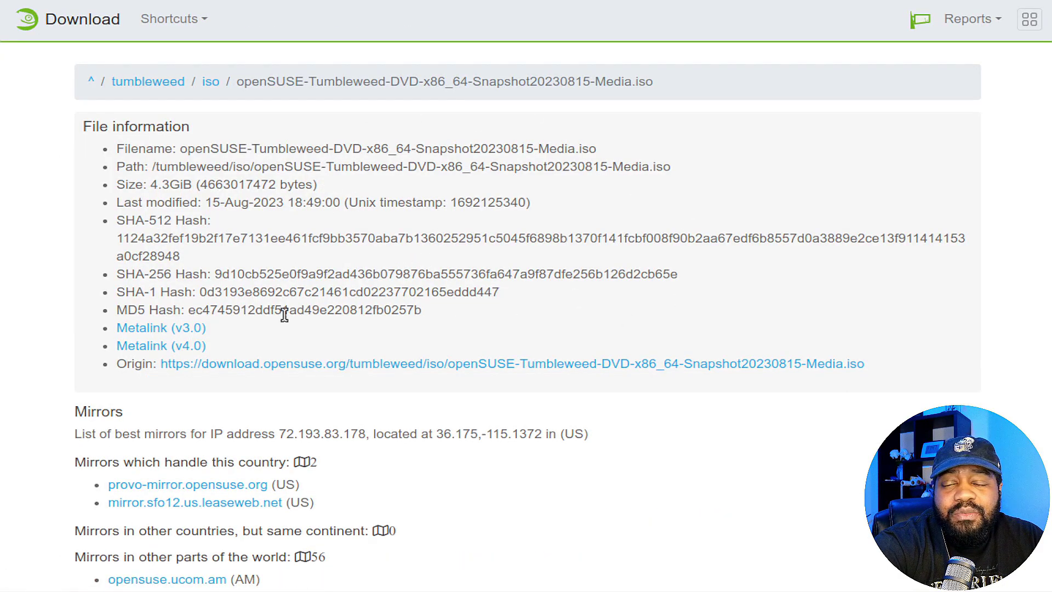
pyautogui.scroll(-8, 263, 317)
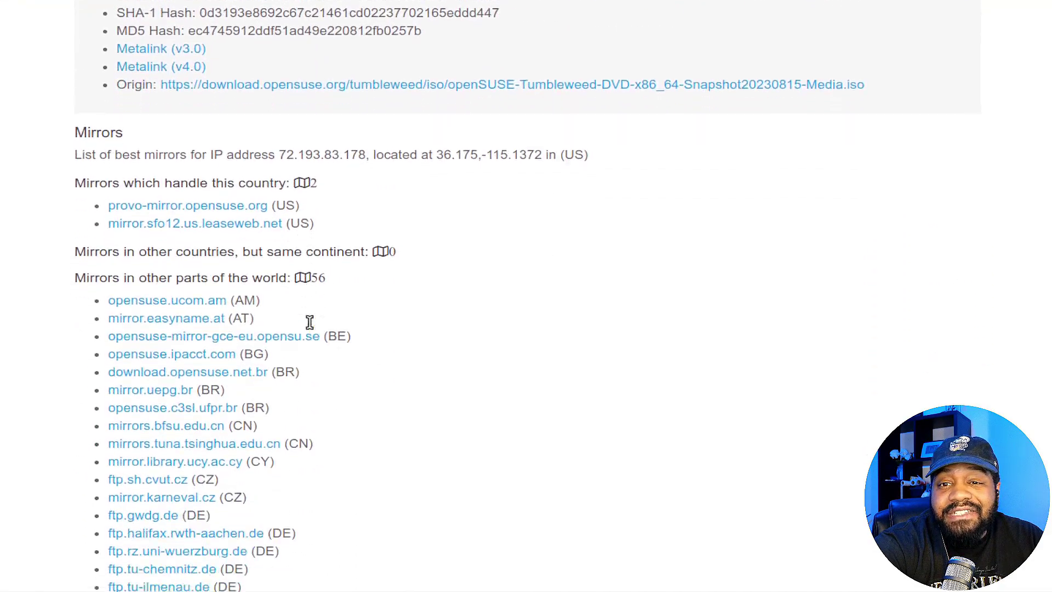
pyautogui.scroll(2, 359, 132)
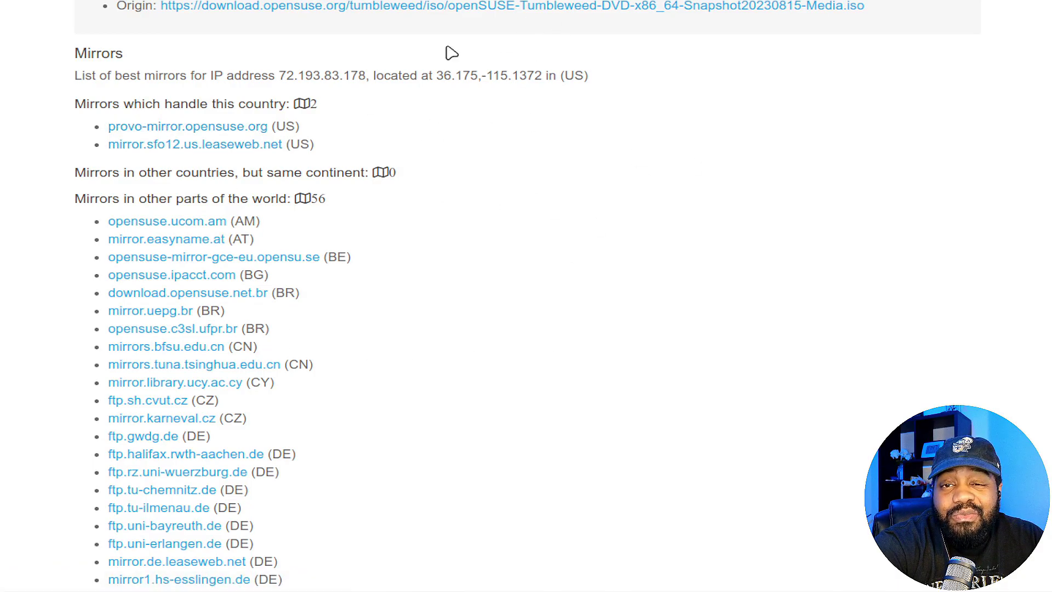
pyautogui.moveTo(279, 75); pyautogui.dragTo(376, 75)
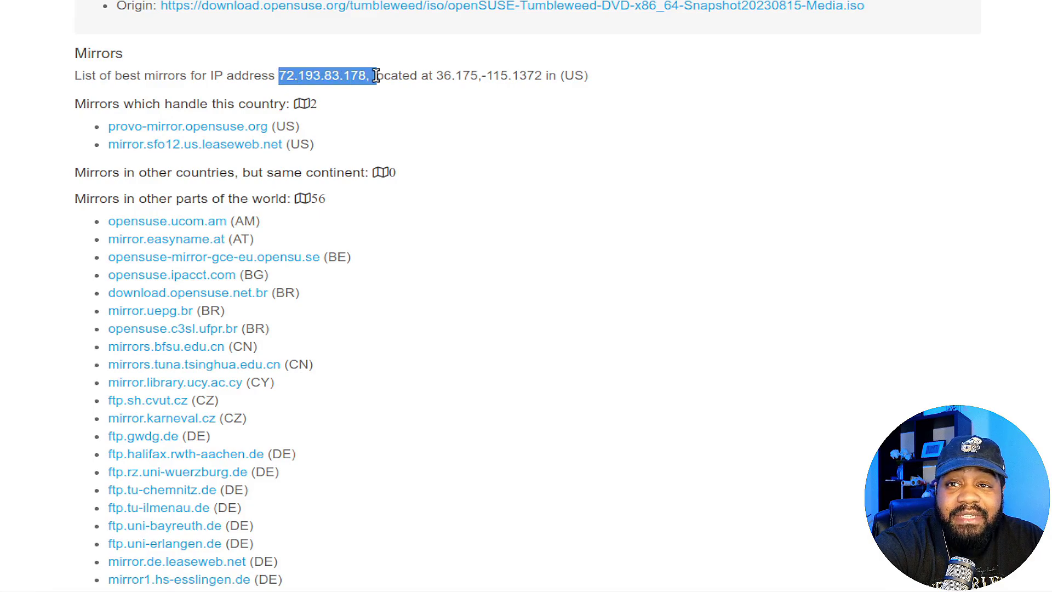
pyautogui.moveTo(85, 75); pyautogui.dragTo(267, 89)
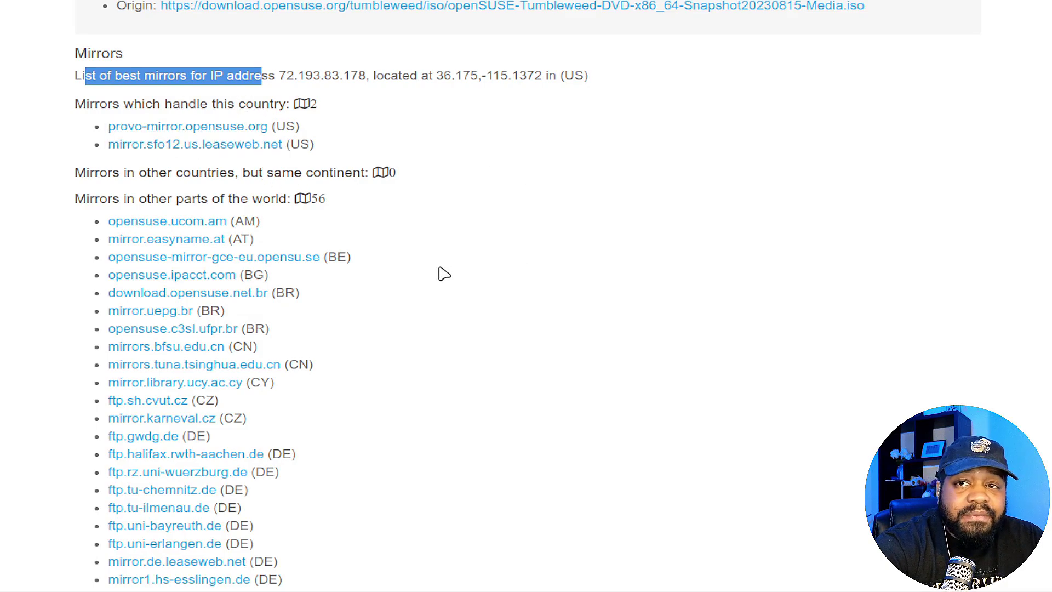
pyautogui.click(40, 13)
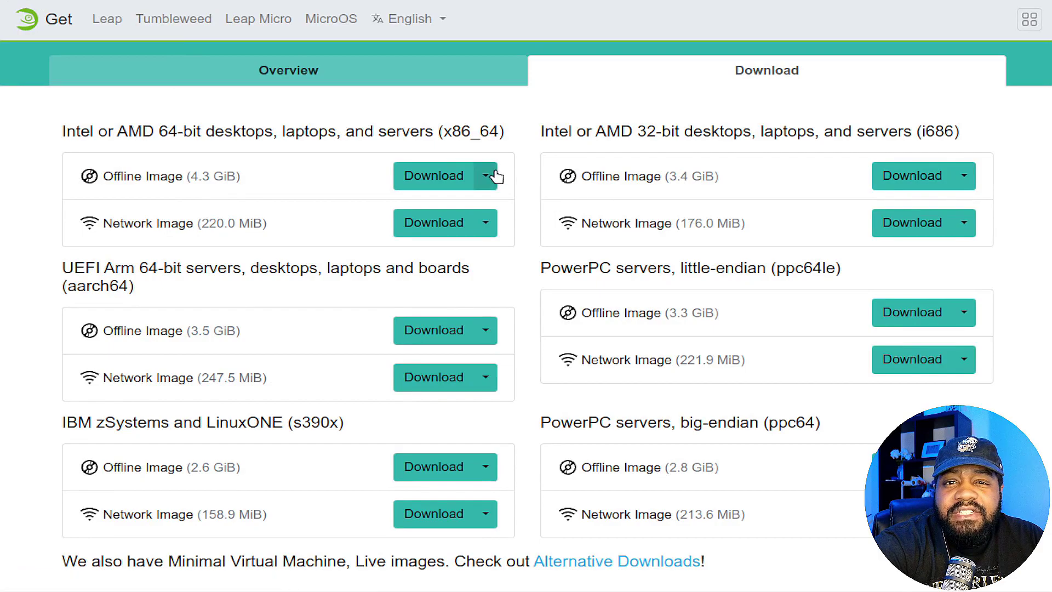
pyautogui.click(496, 176)
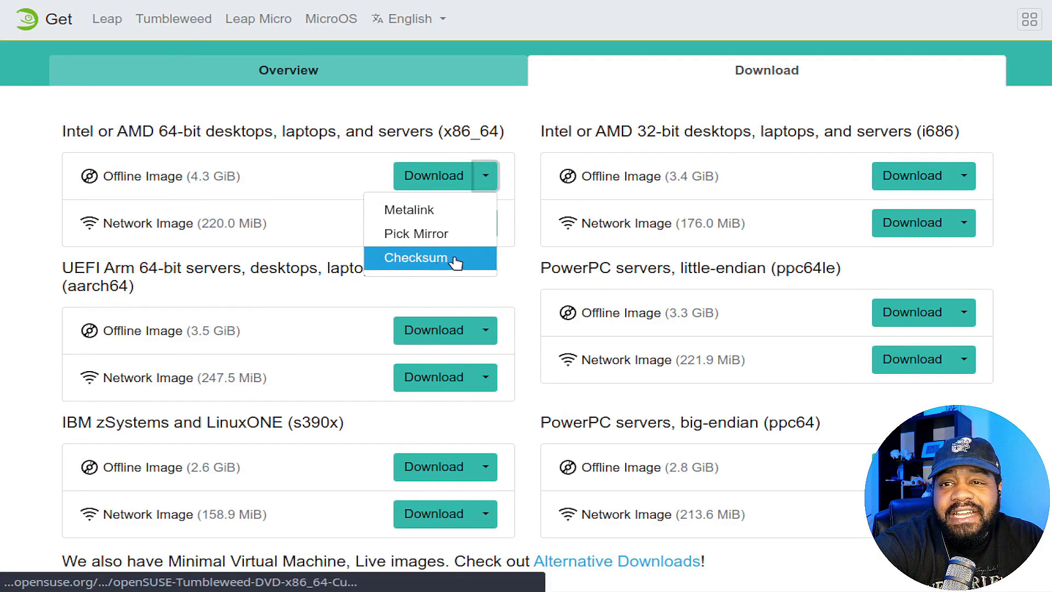
pyautogui.click(532, 231)
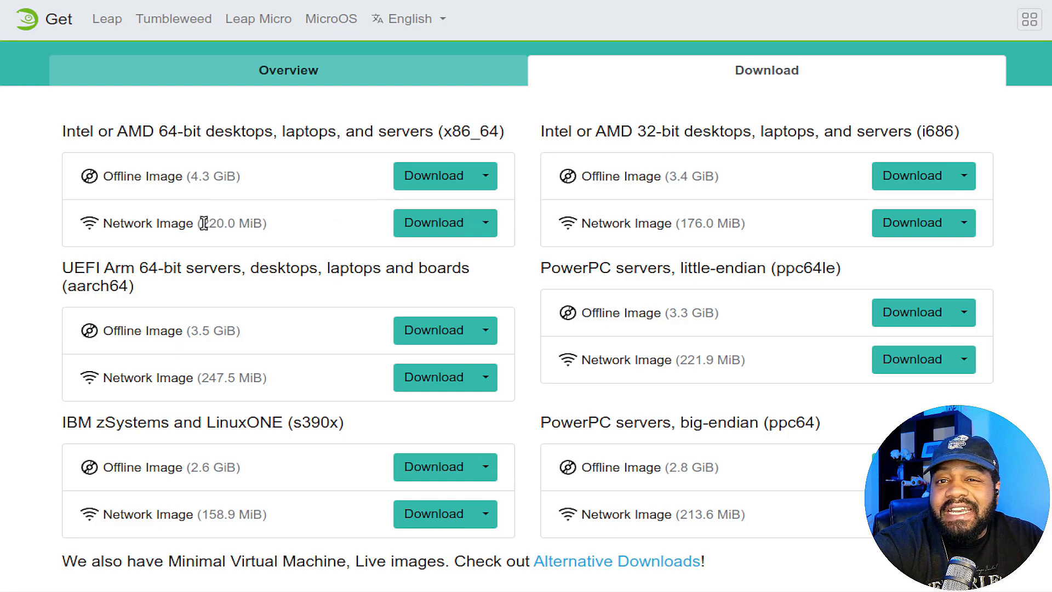
pyautogui.moveTo(201, 223); pyautogui.dragTo(242, 227)
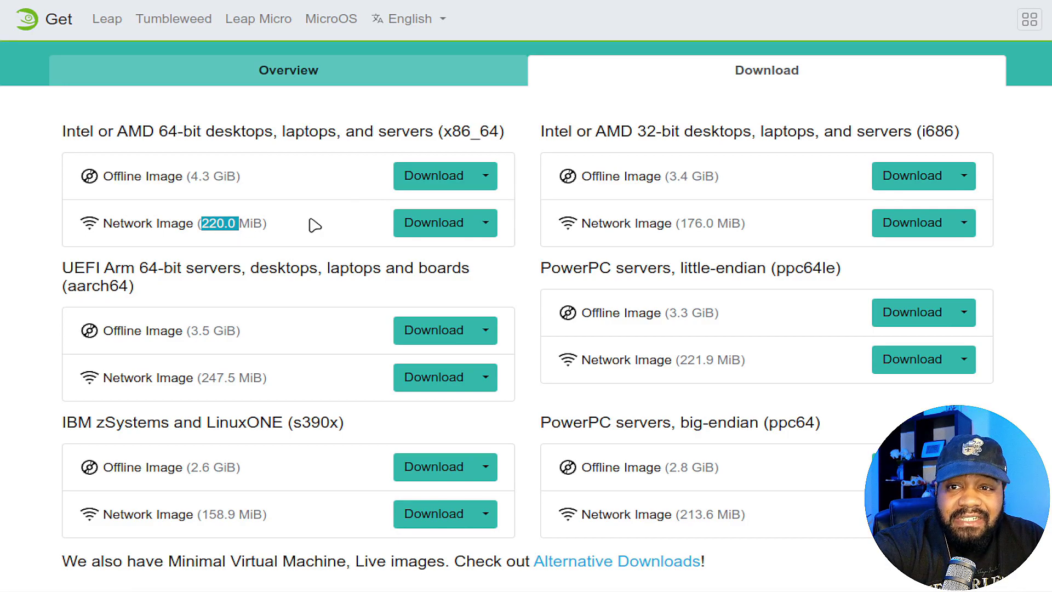
pyautogui.moveTo(103, 176); pyautogui.dragTo(245, 193)
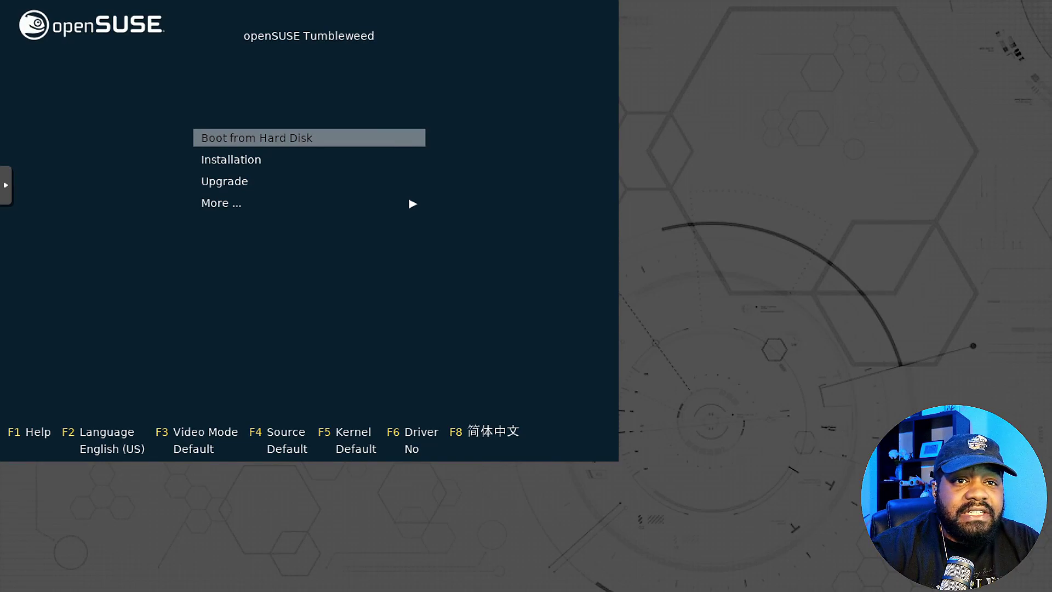
# Browse the extra boot options, such as Check Installation Media and Memory Test, then return to the main menu.
pyautogui.press('Down')
pyautogui.press('Down')
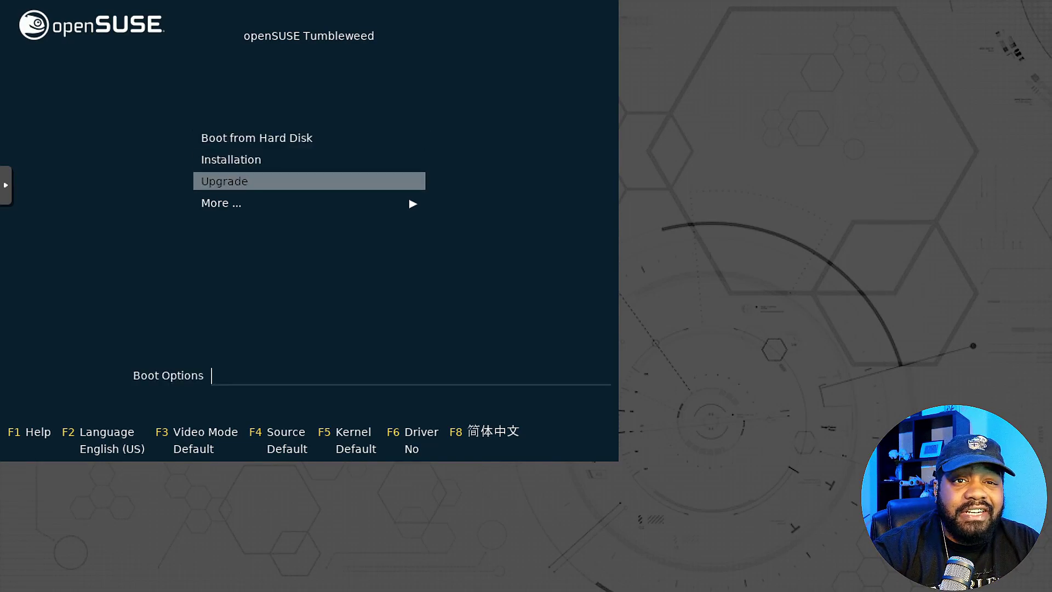
pyautogui.press('Down')
pyautogui.press('Return')
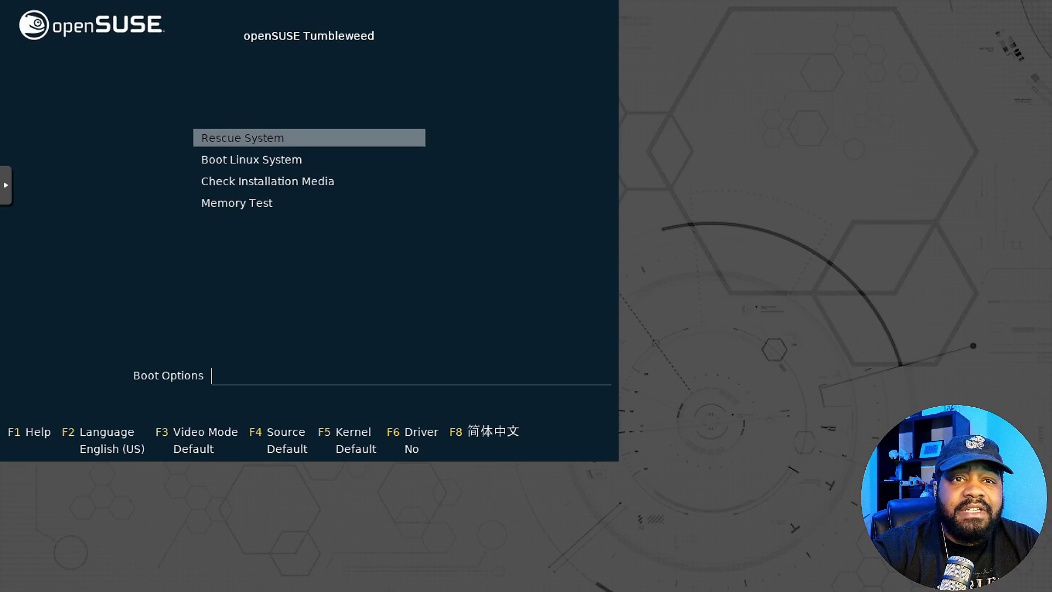
pyautogui.press('Down')
pyautogui.press('Down')
pyautogui.press('Down')
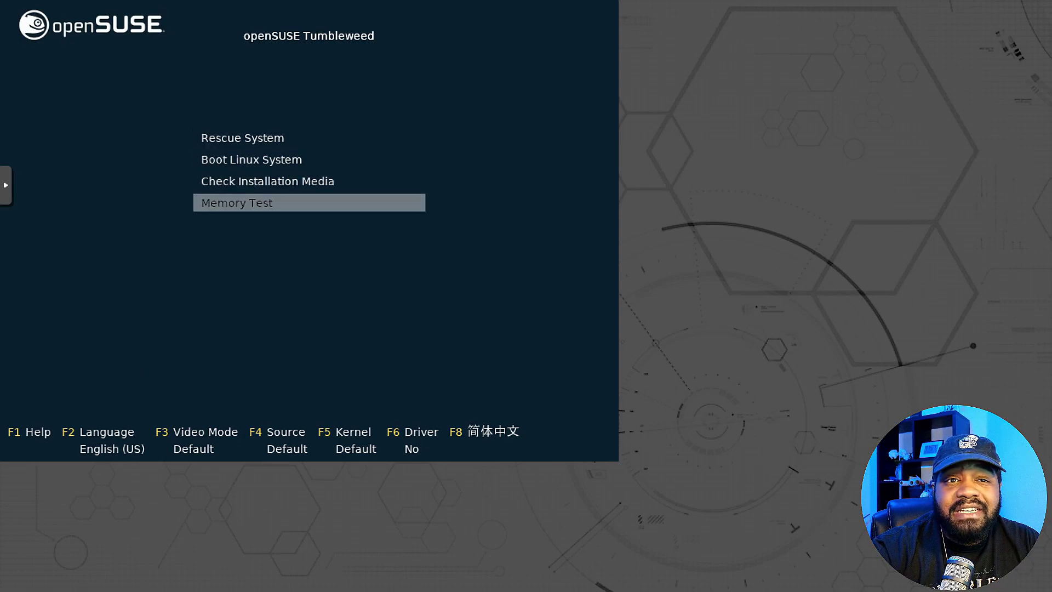
pyautogui.press('Up')
pyautogui.press('Down')
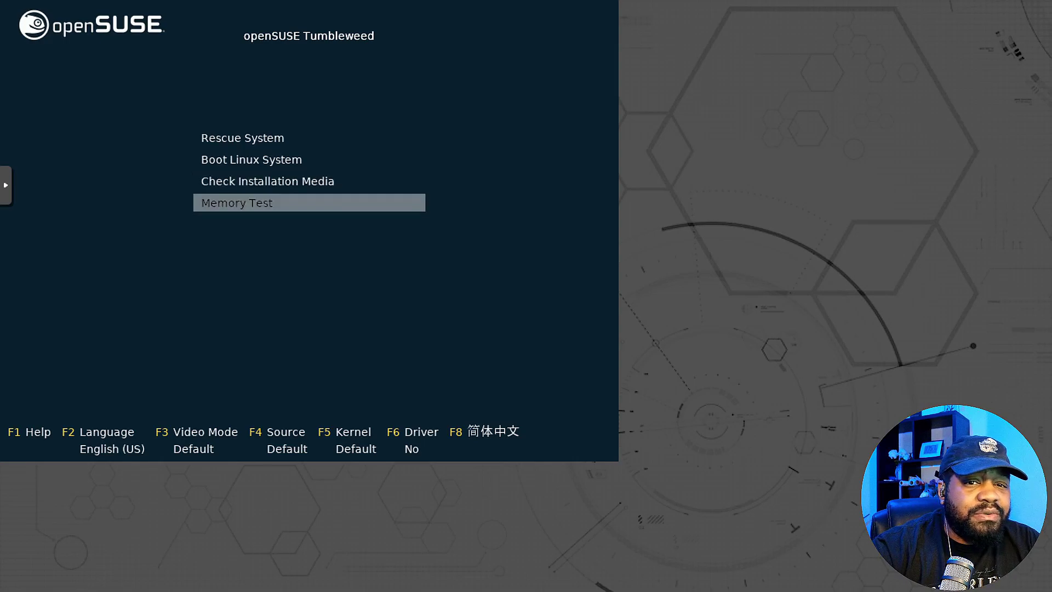
pyautogui.press('Escape')
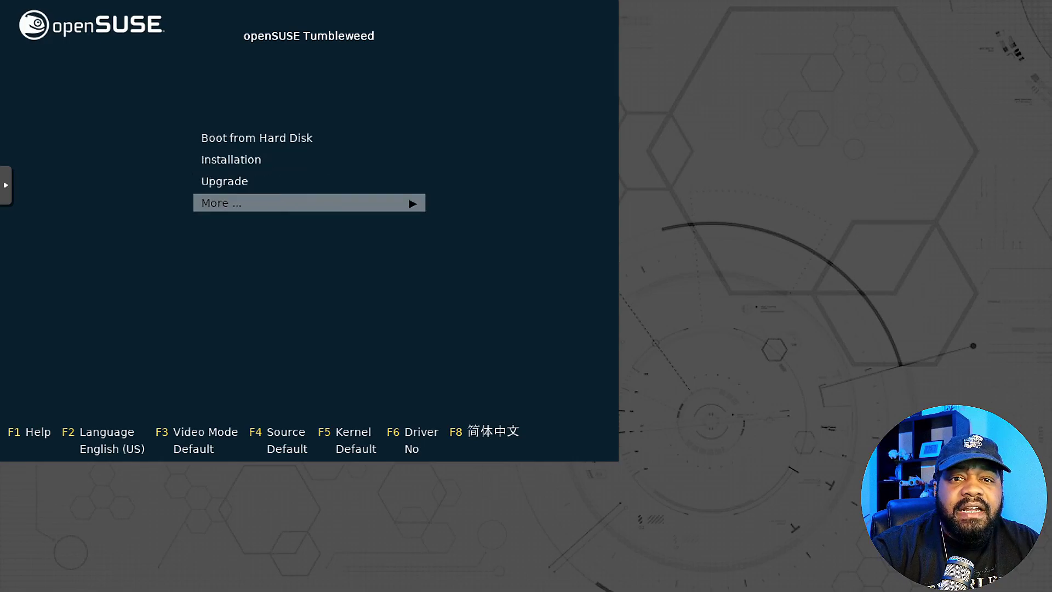
# Select Installation in the boot menu and boot the installer.
pyautogui.press('Up')
pyautogui.press('Up')
pyautogui.press('Up')
pyautogui.press('Down')
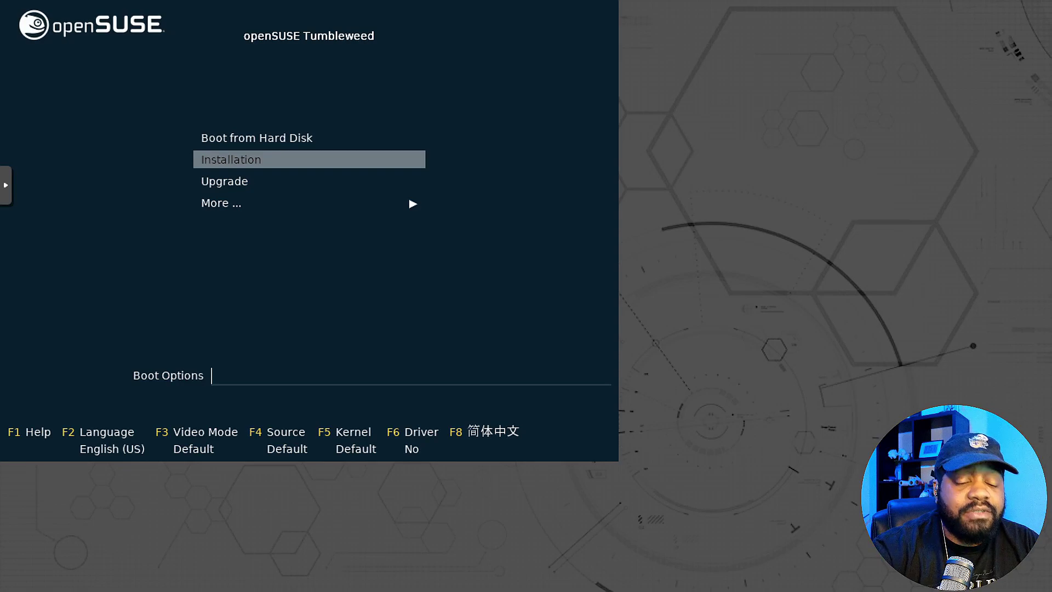
pyautogui.press('Return')
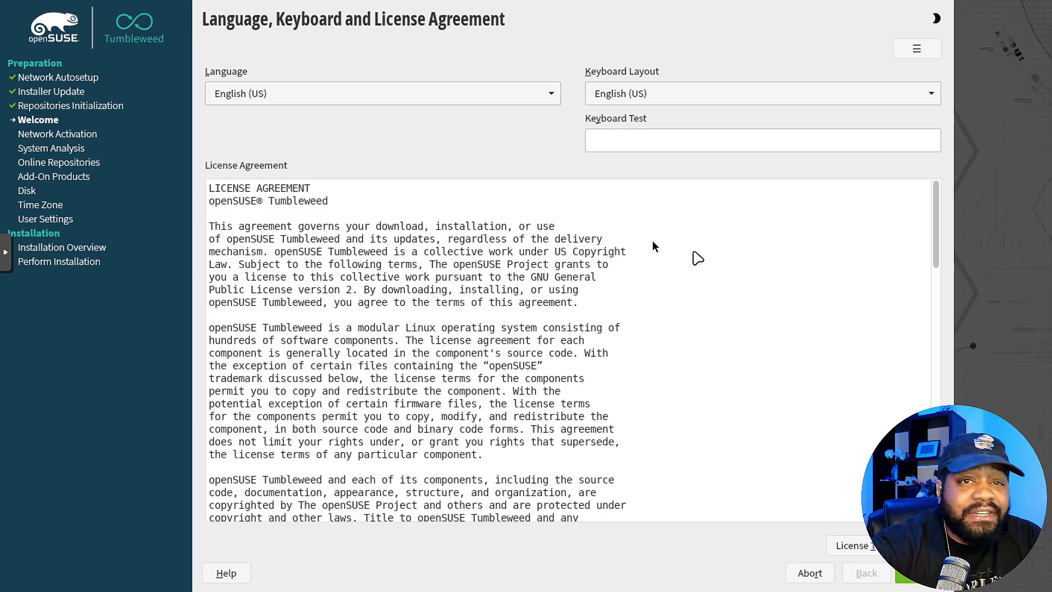
# Read the license, test the English (US) keyboard layout, and accept the defaults.
pyautogui.scroll(-1, 647, 390)
pyautogui.scroll(-15, 647, 390)
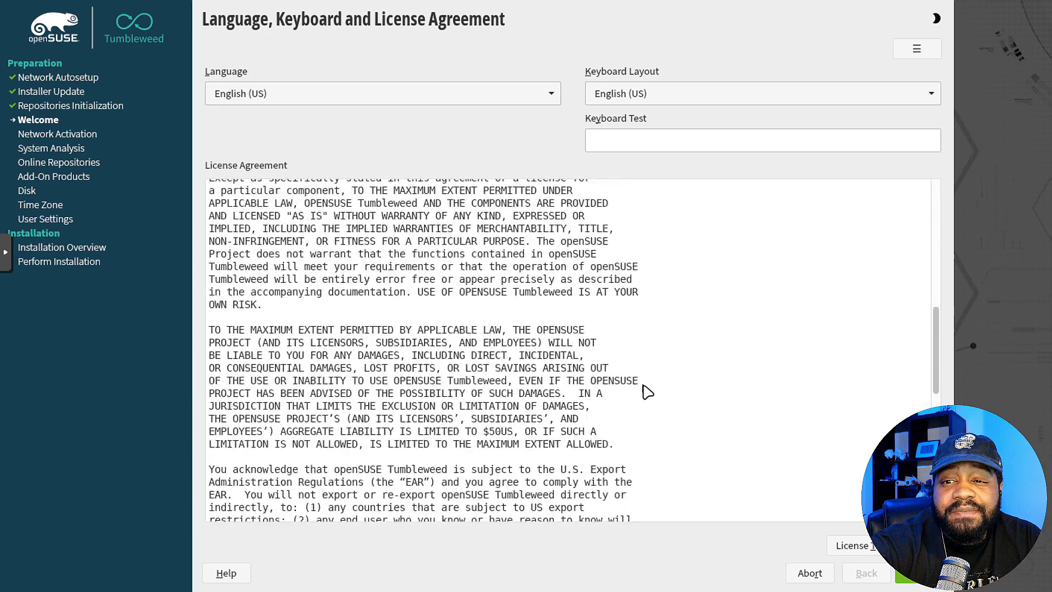
pyautogui.scroll(10, 647, 391)
pyautogui.scroll(8, 647, 390)
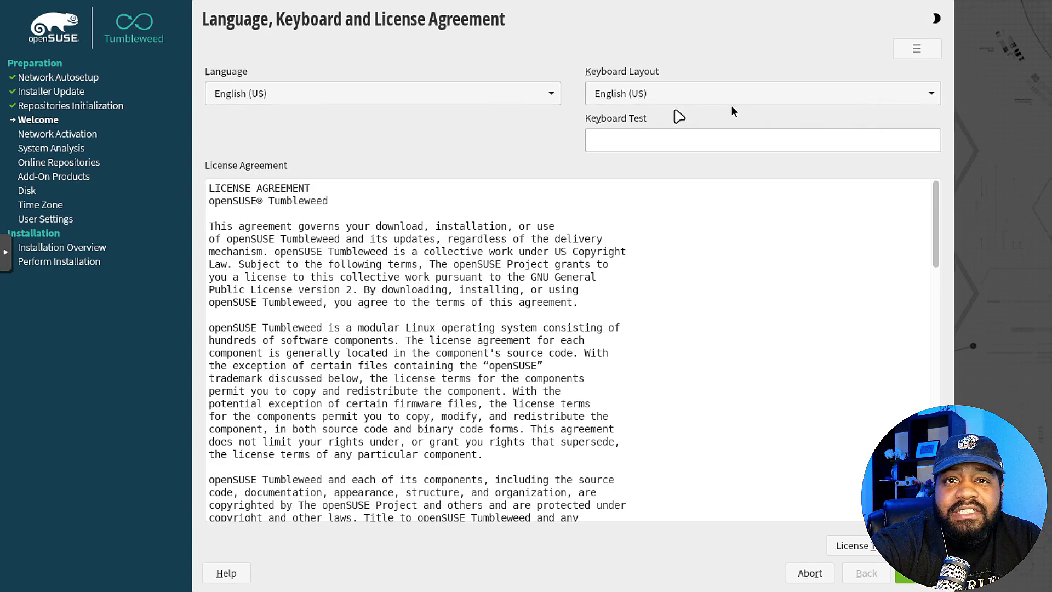
pyautogui.click(607, 138)
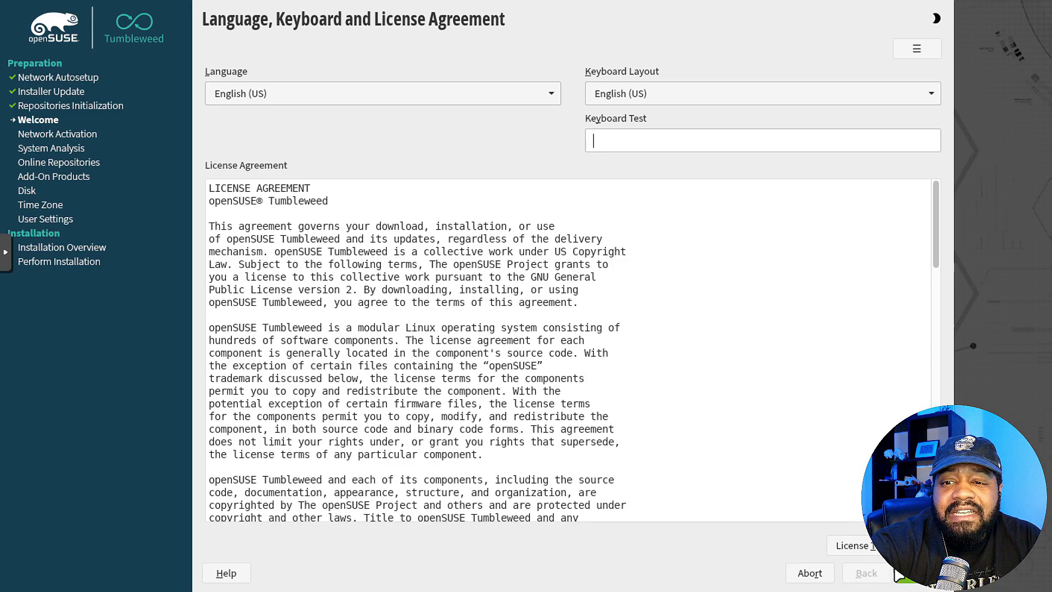
pyautogui.click(918, 573)
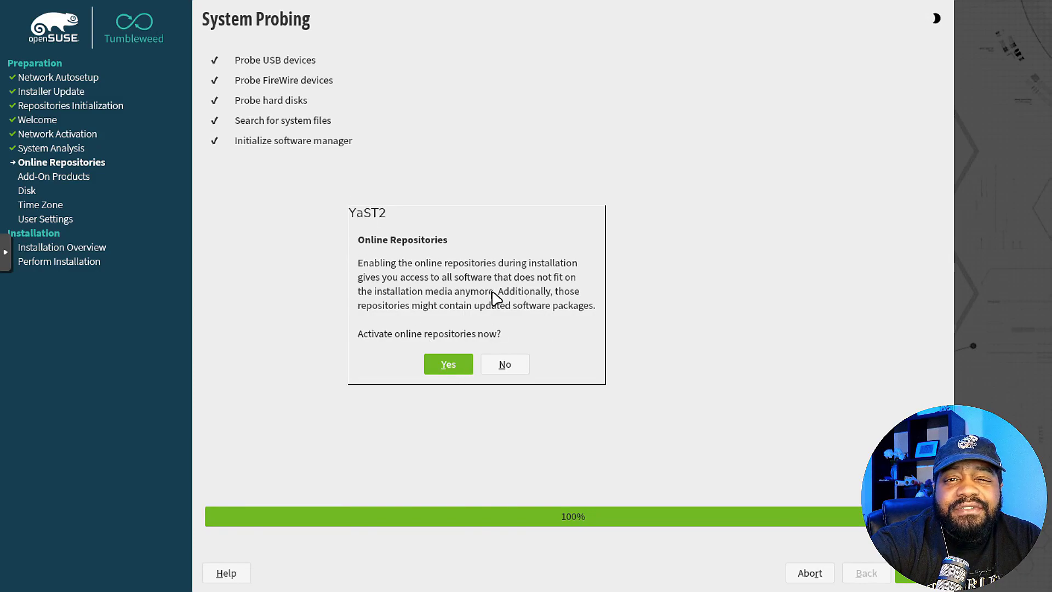
# Enable online repositories with Main Update, OSS and NON-OSS on and Sources left off.
pyautogui.click(448, 366)
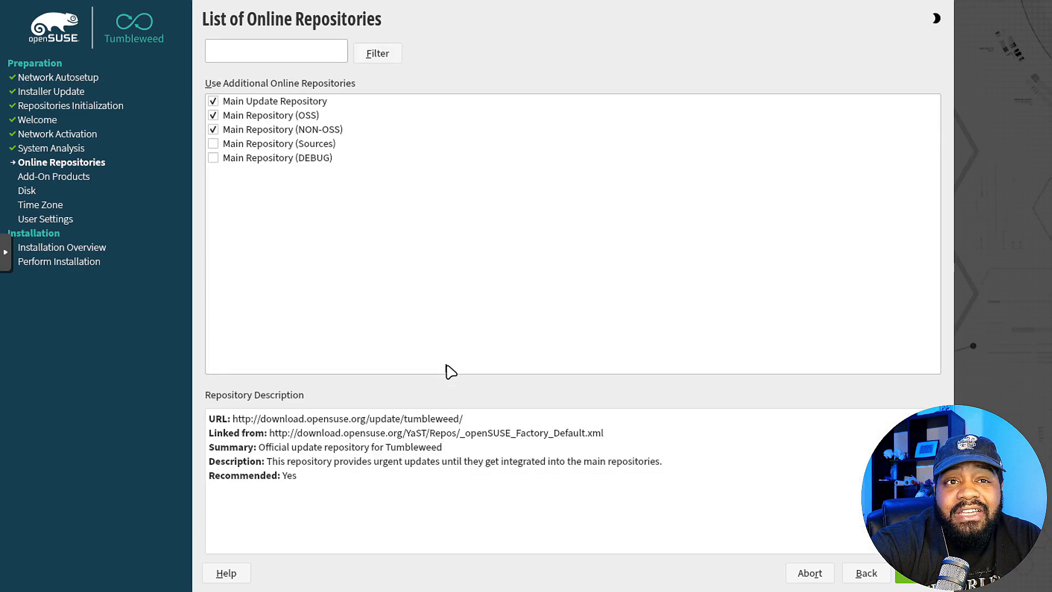
pyautogui.click(213, 145)
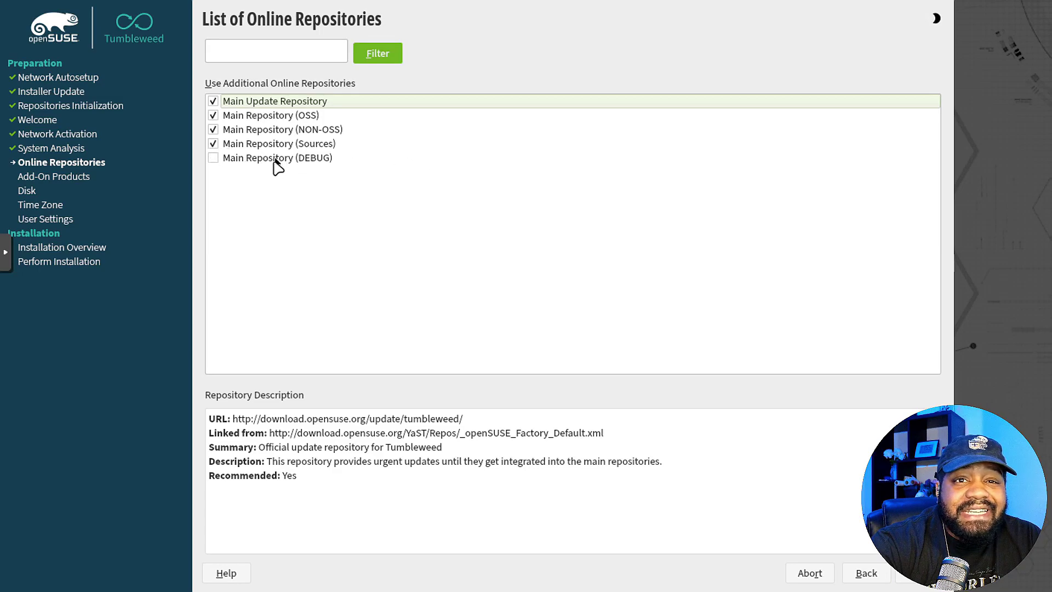
pyautogui.click(213, 144)
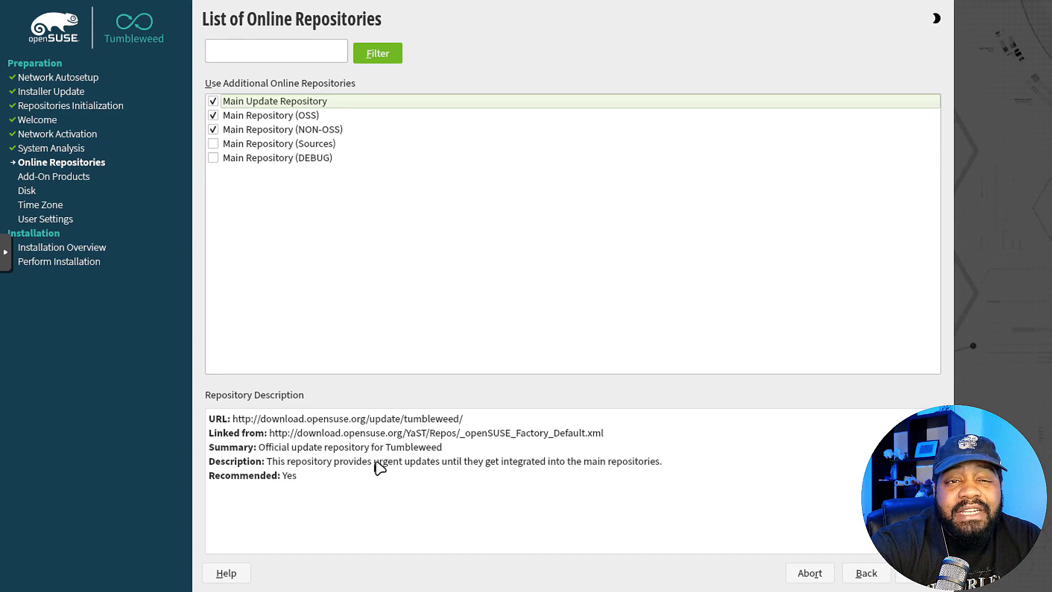
pyautogui.click(333, 116)
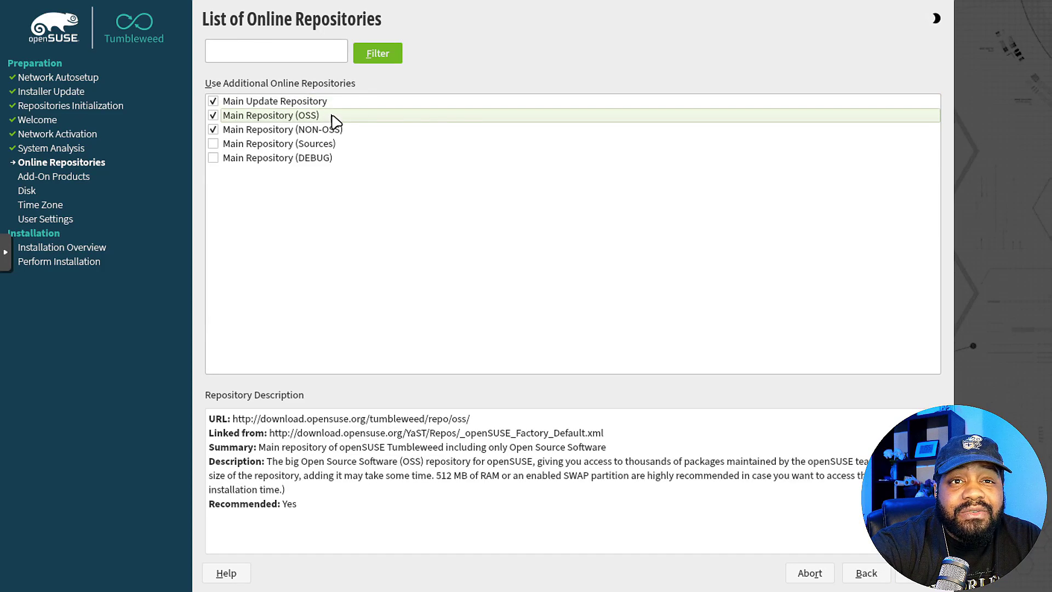
pyautogui.click(340, 130)
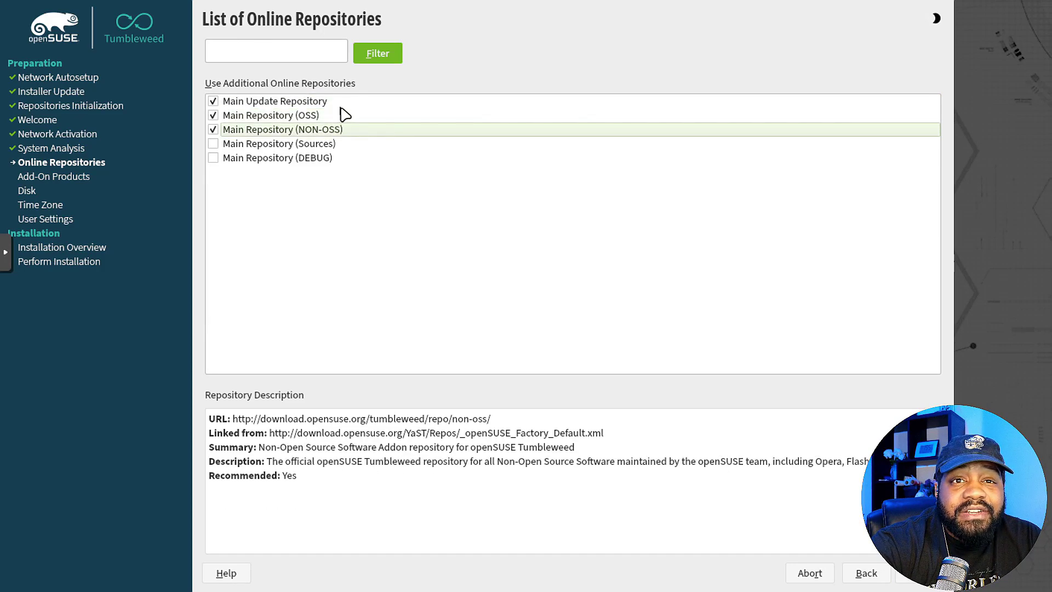
pyautogui.click(343, 102)
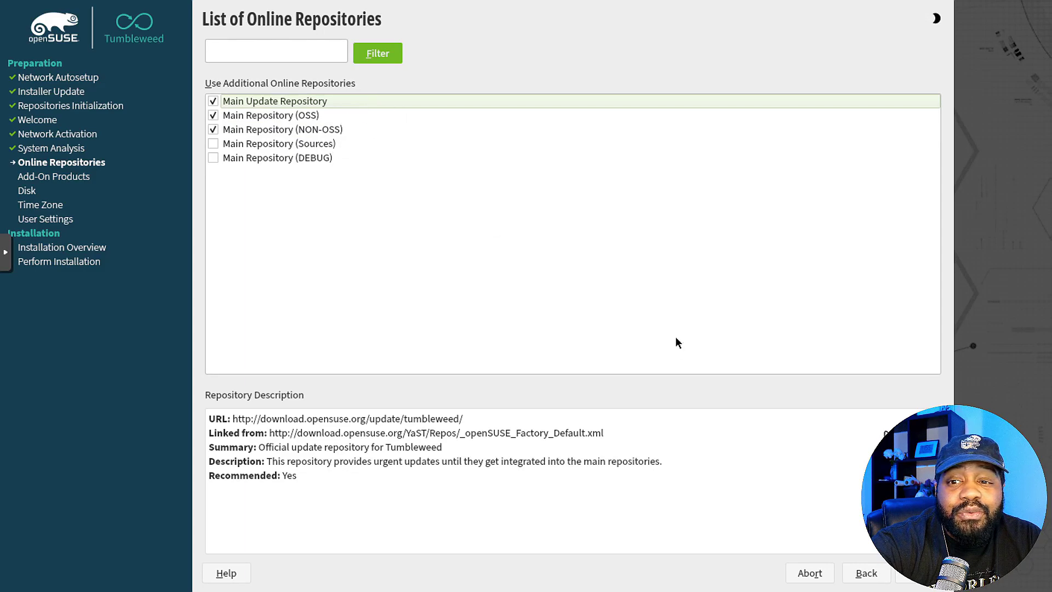
pyautogui.click(918, 574)
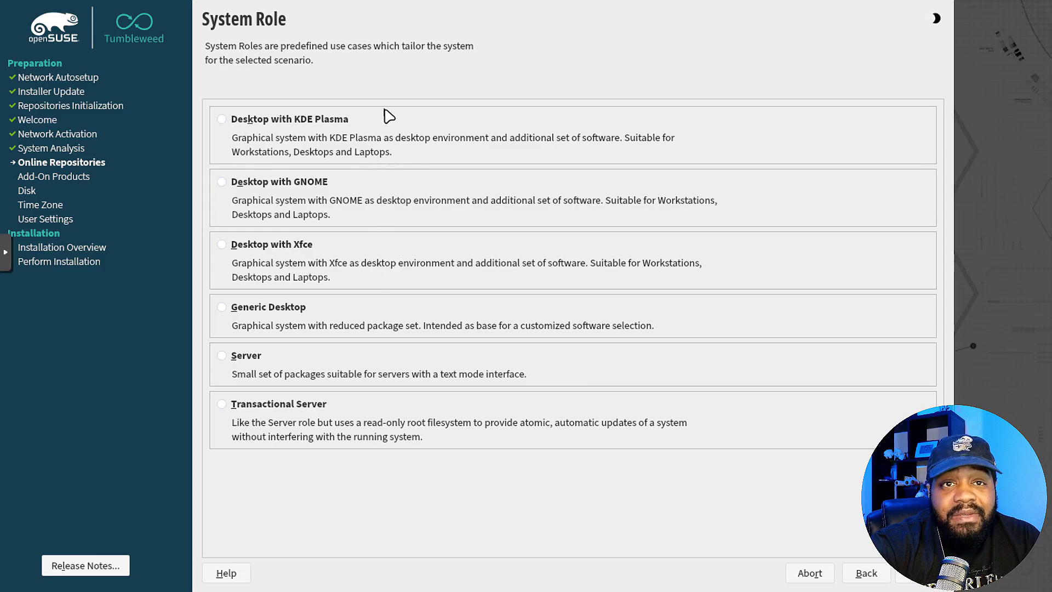
# Select Desktop with Xfce and review the system role help text.
pyautogui.click(221, 244)
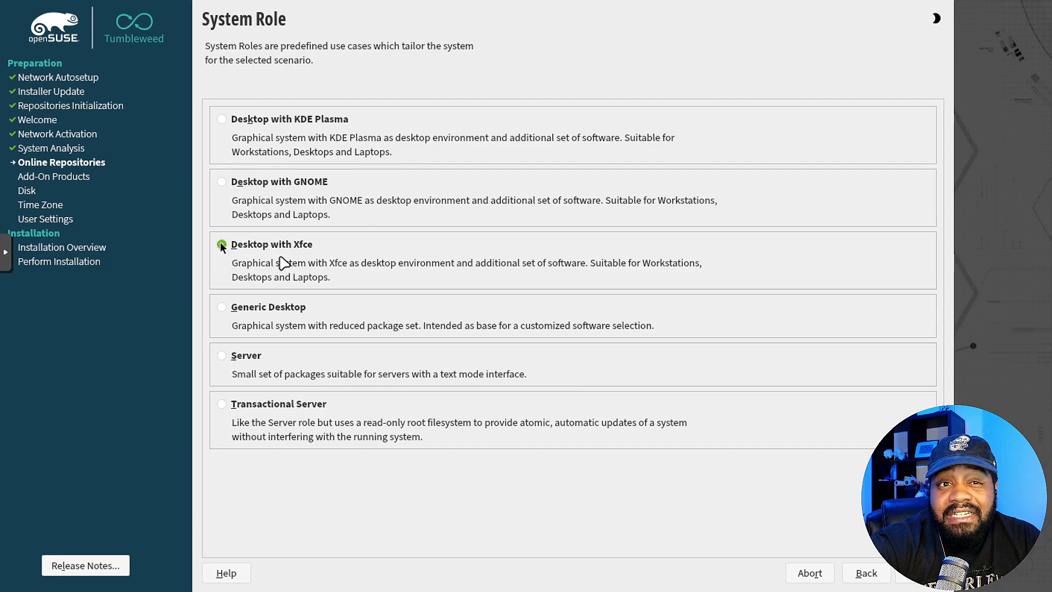
pyautogui.click(227, 573)
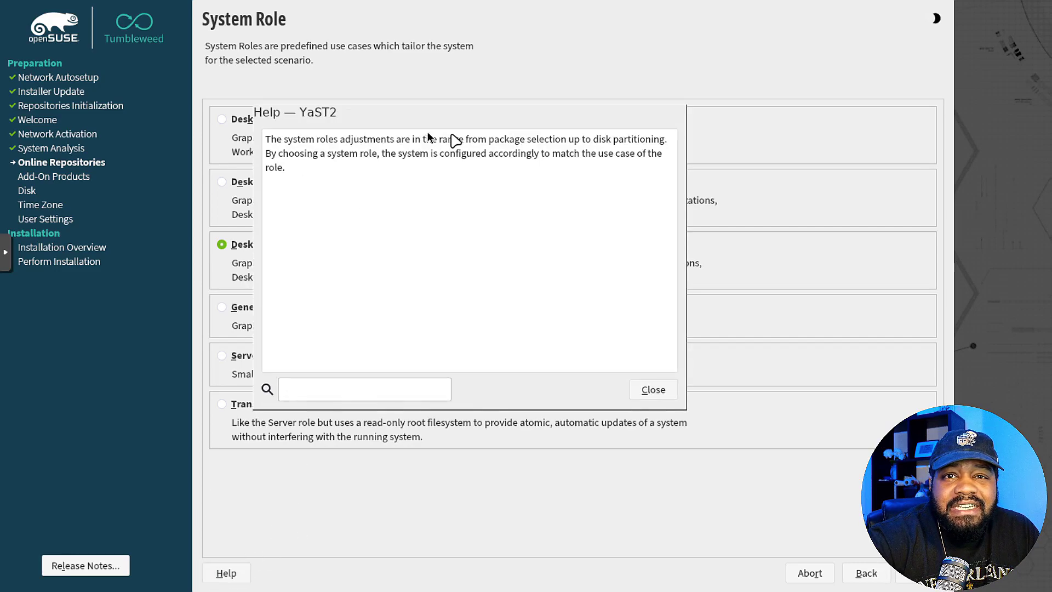
pyautogui.click(654, 390)
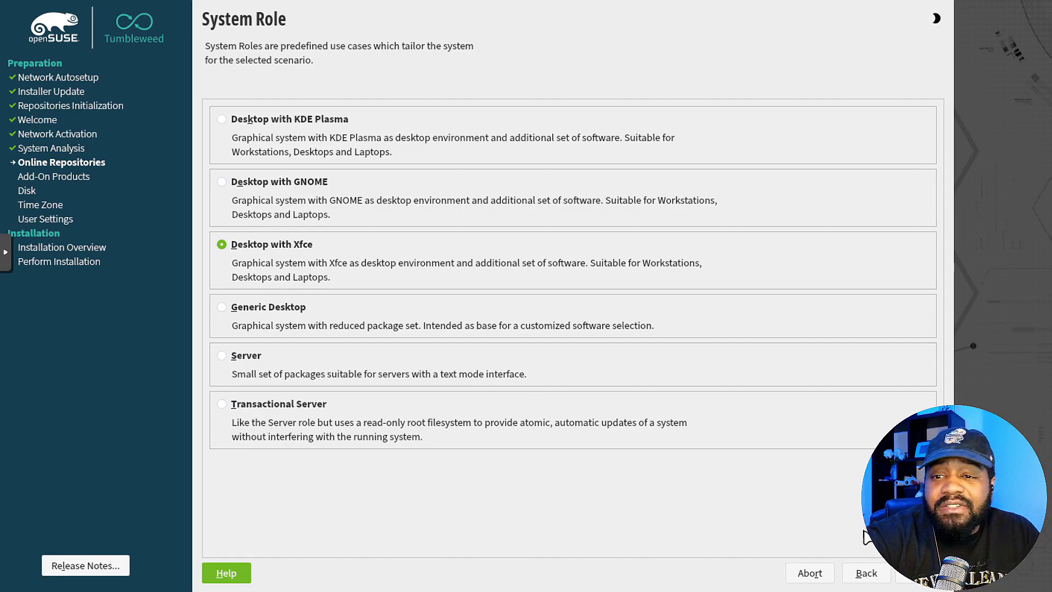
# Confirm the Xfce role and accept the suggested partitioning layout.
pyautogui.click(924, 573)
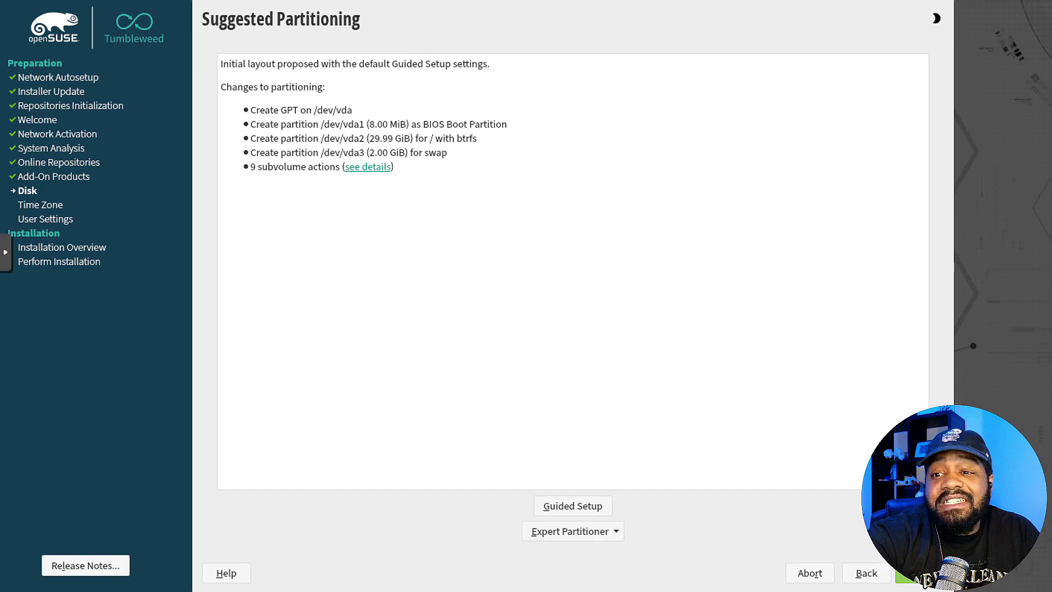
pyautogui.click(916, 573)
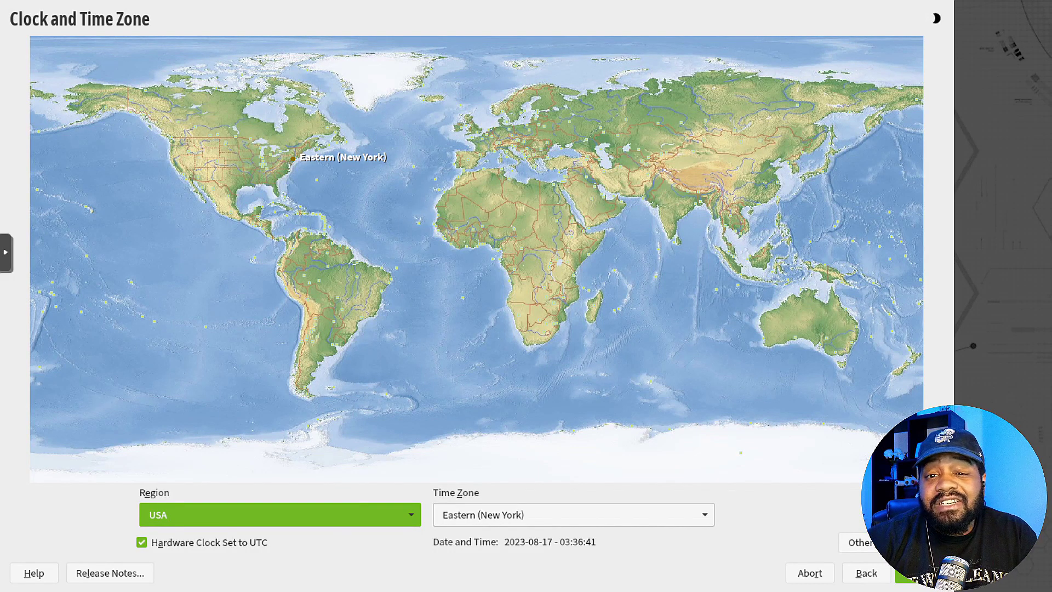
# Pick Los Angeles on the world map for the Pacific time zone and continue.
pyautogui.click(186, 168)
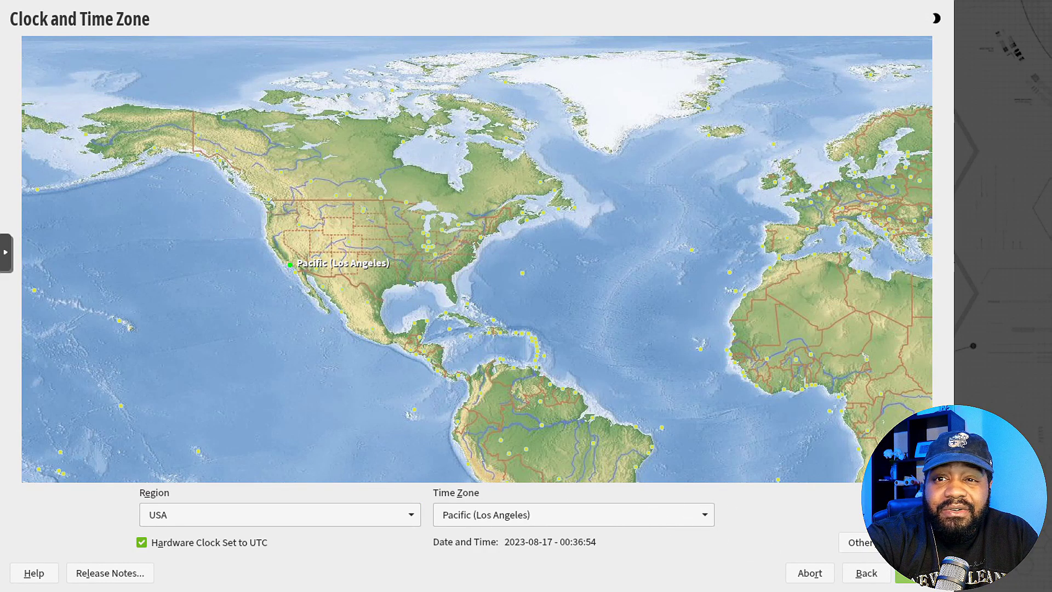
pyautogui.click(918, 573)
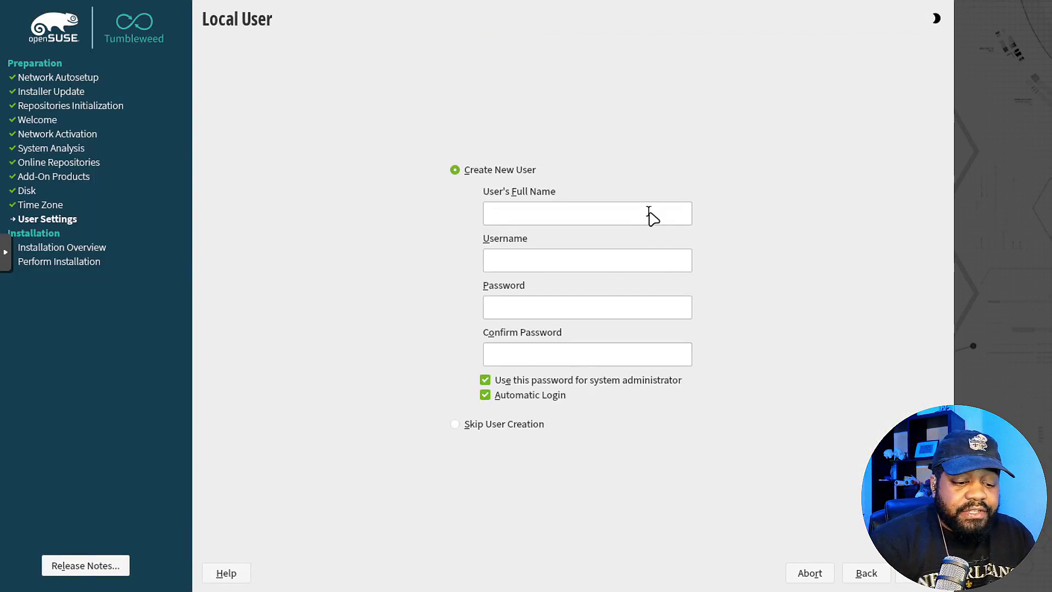
# Create the local user with username and password, with automatic login disabled.
pyautogui.write('josh')
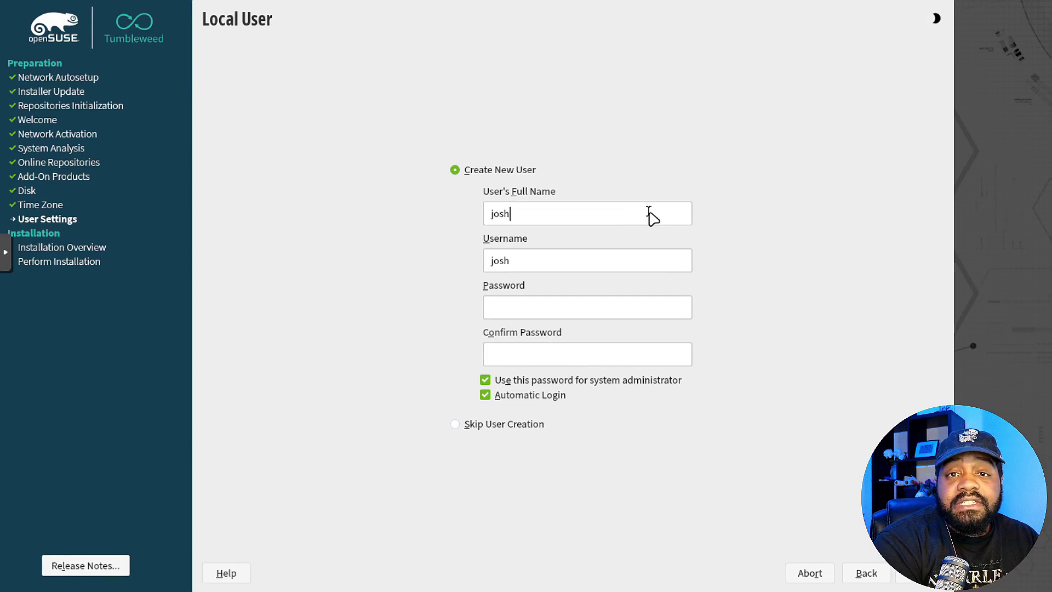
pyautogui.press('Tab')
pyautogui.press('Tab')
pyautogui.write('*****')
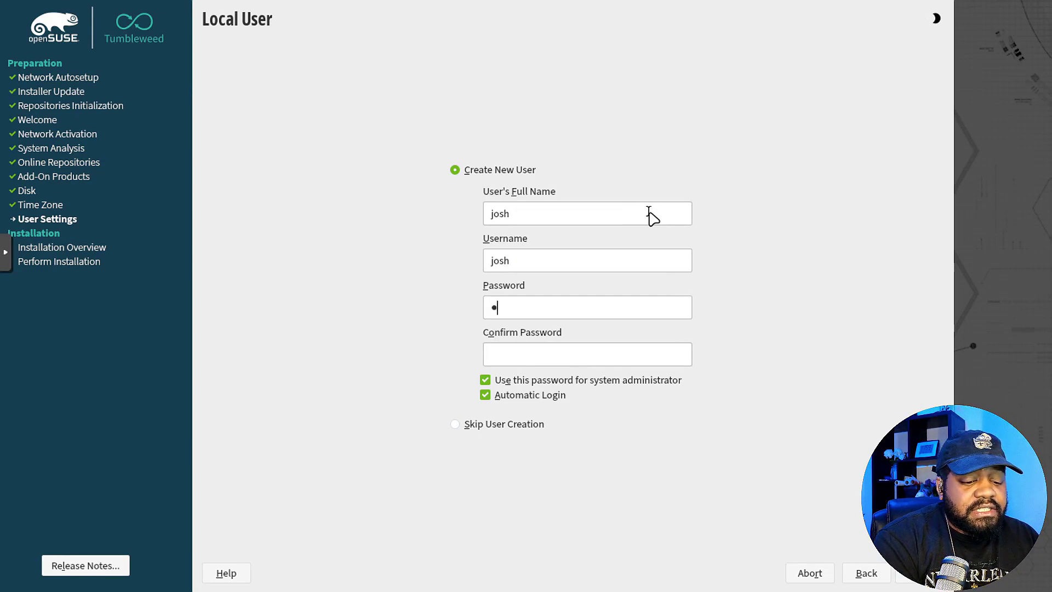
pyautogui.write('****')
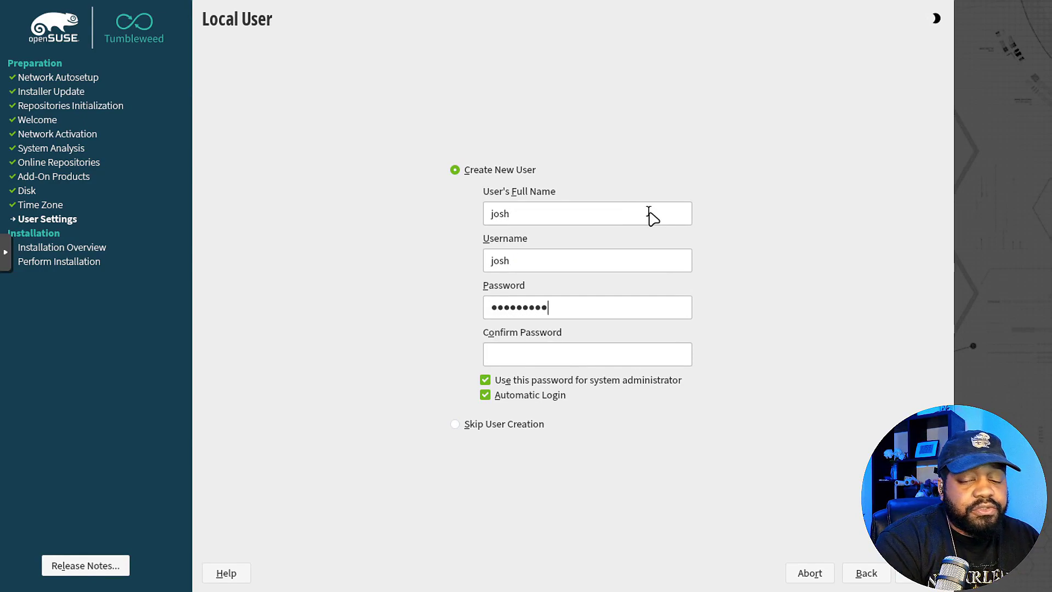
pyautogui.press('Tab')
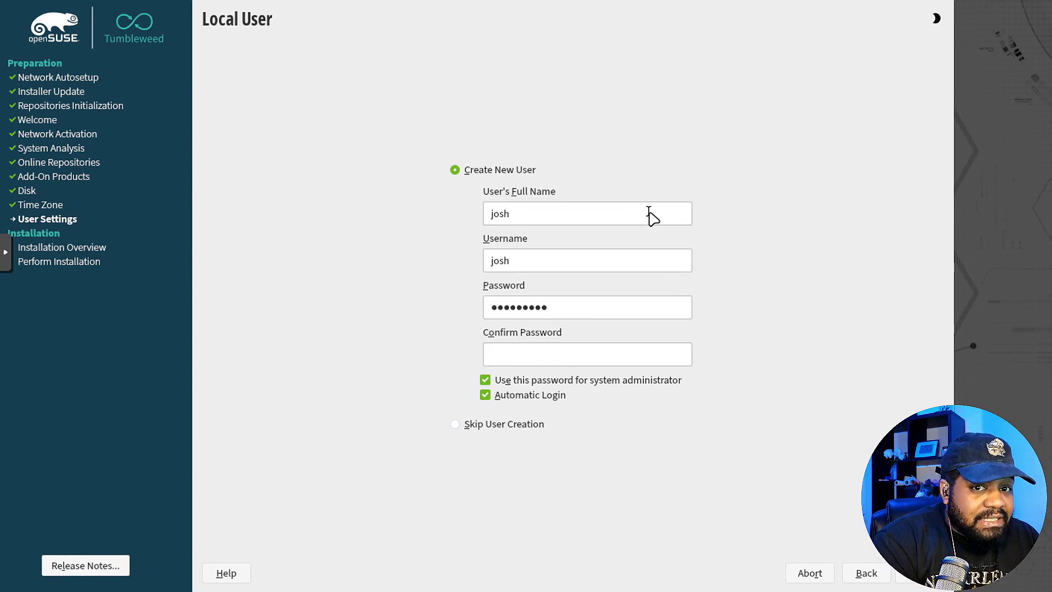
pyautogui.write('*********')
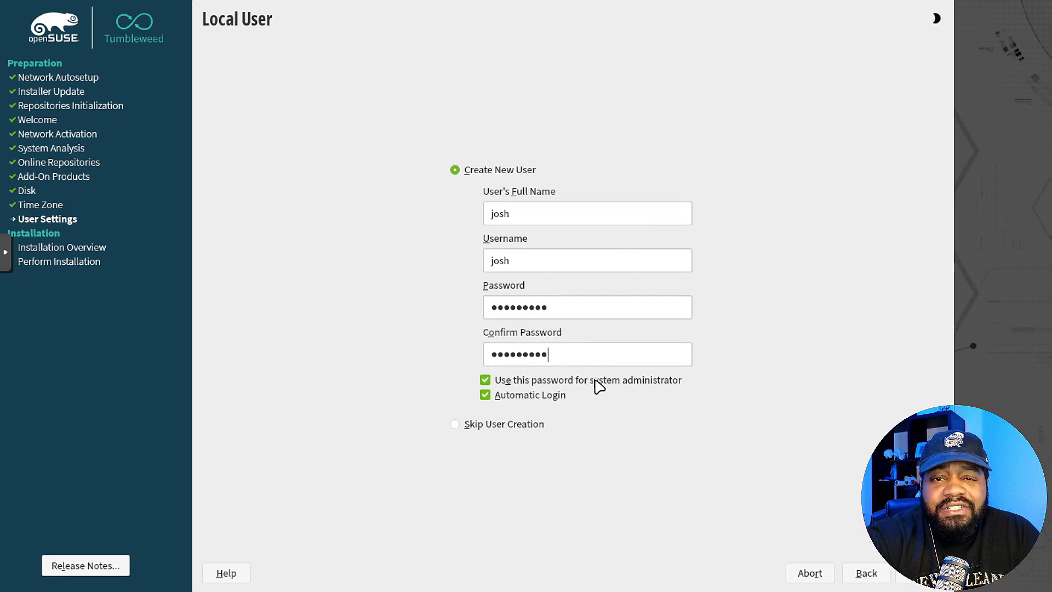
pyautogui.click(485, 395)
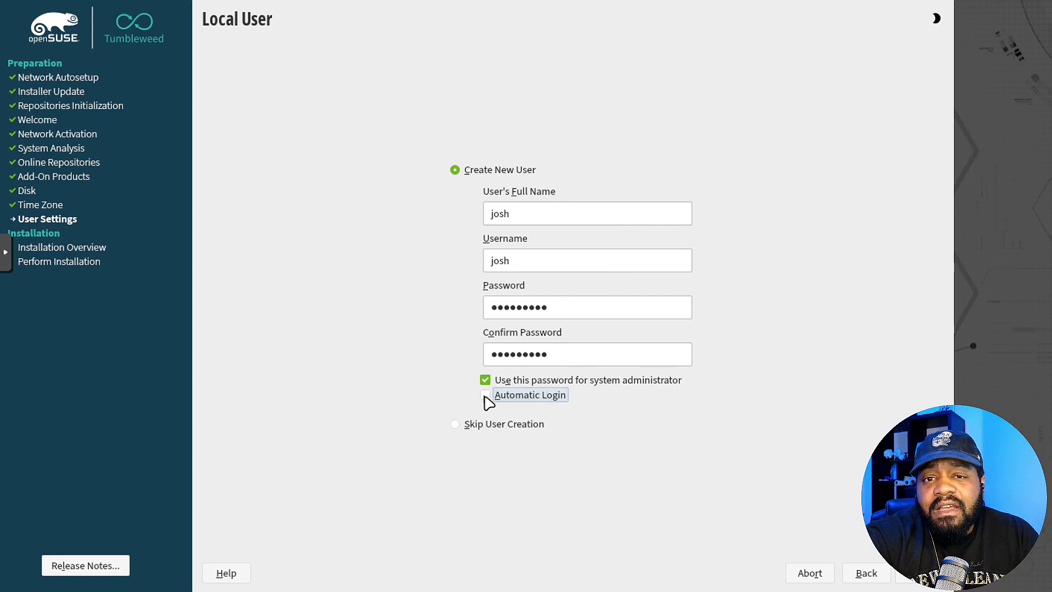
pyautogui.click(921, 572)
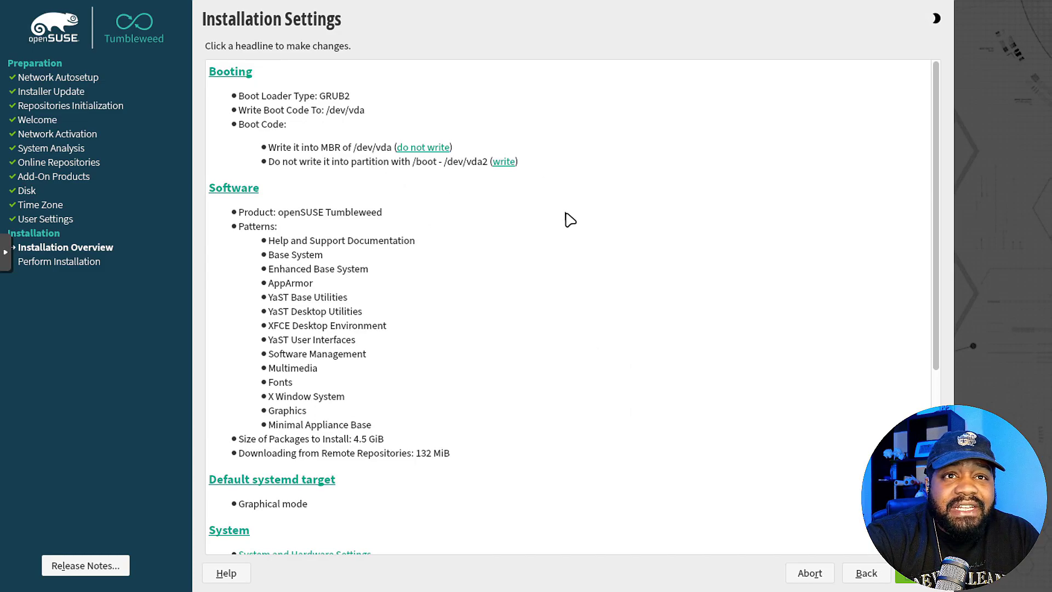
pyautogui.scroll(-5, 570, 219)
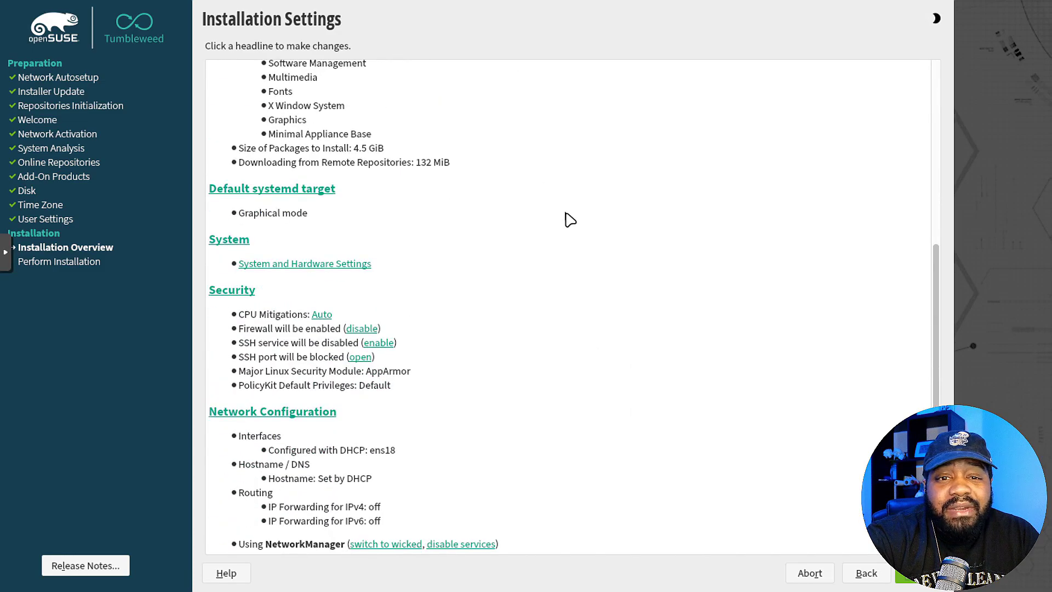
pyautogui.scroll(5, 570, 219)
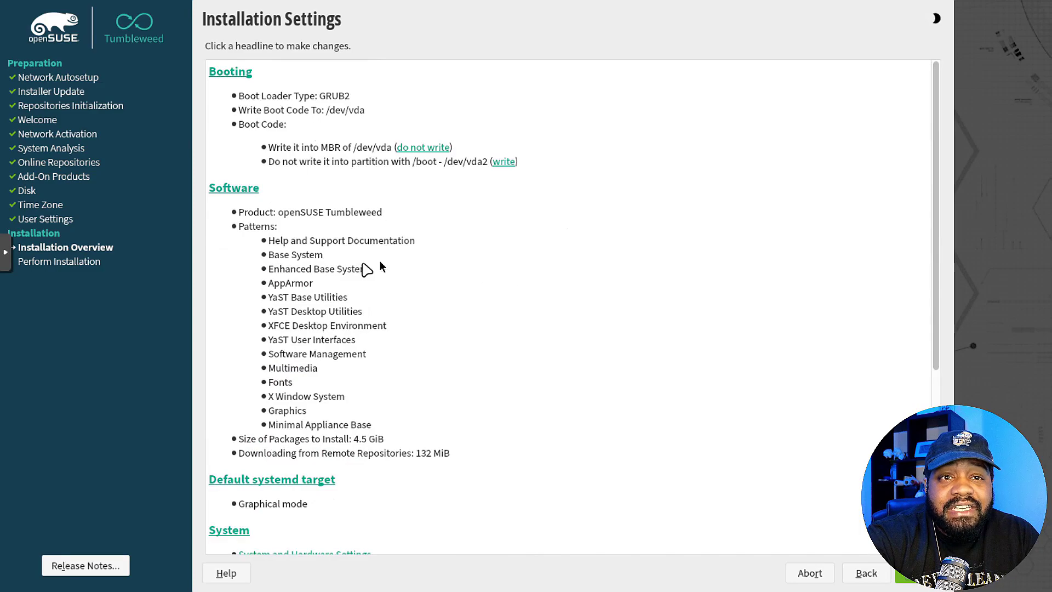
pyautogui.scroll(-5, 493, 303)
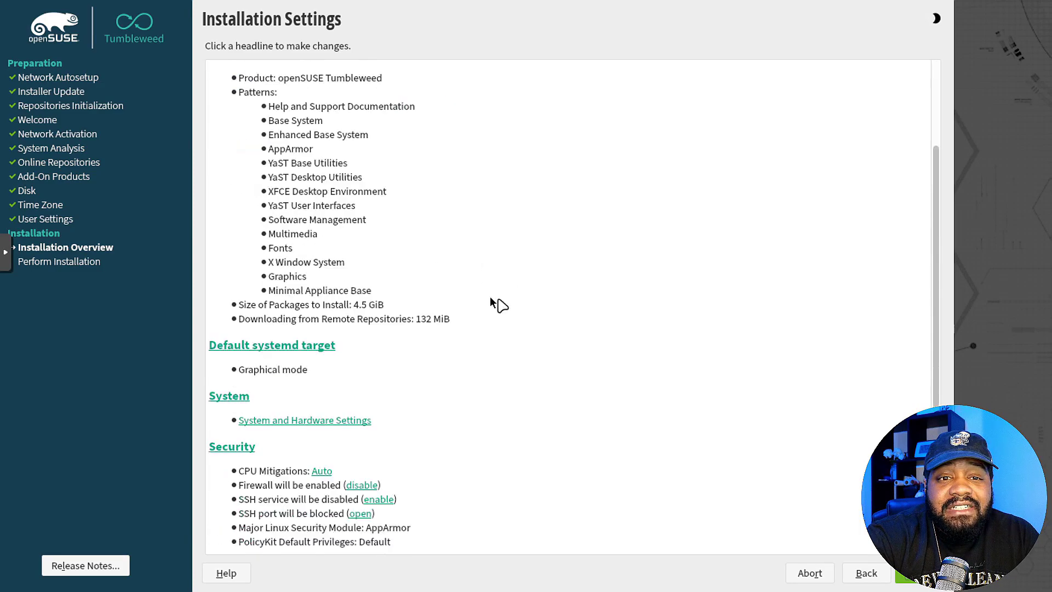
pyautogui.scroll(-1, 546, 307)
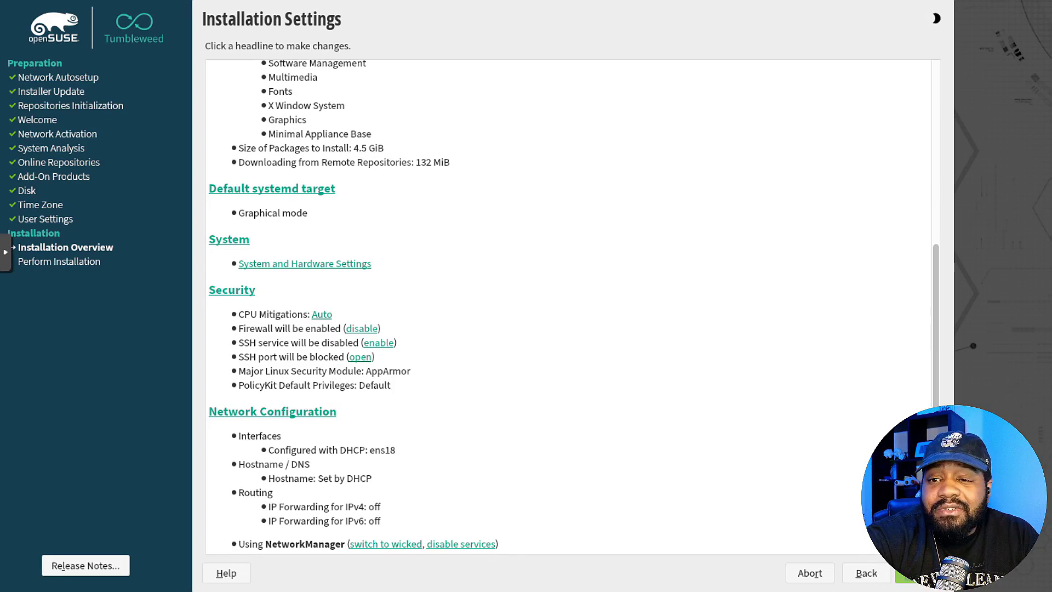
# Start installing with the reviewed settings and confirm in the Confirm Installation dialog.
pyautogui.scroll(5, 729, 328)
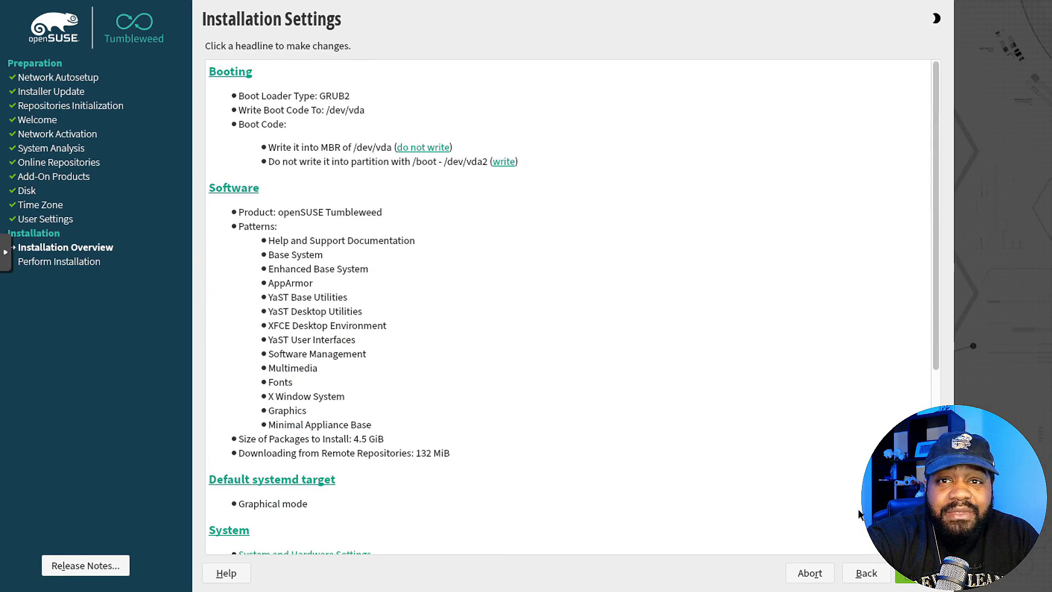
pyautogui.click(921, 582)
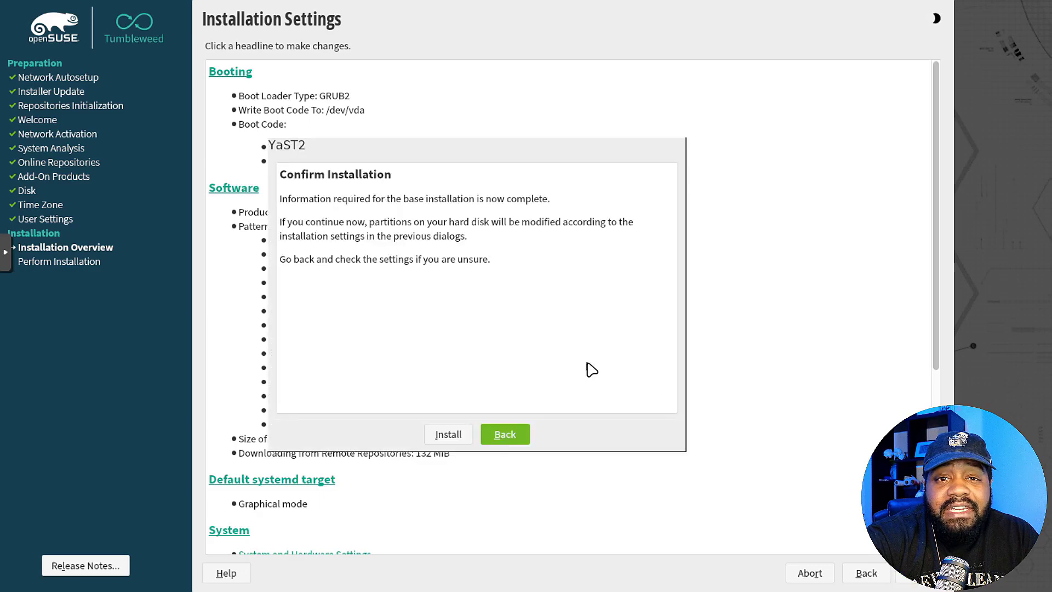
pyautogui.click(444, 434)
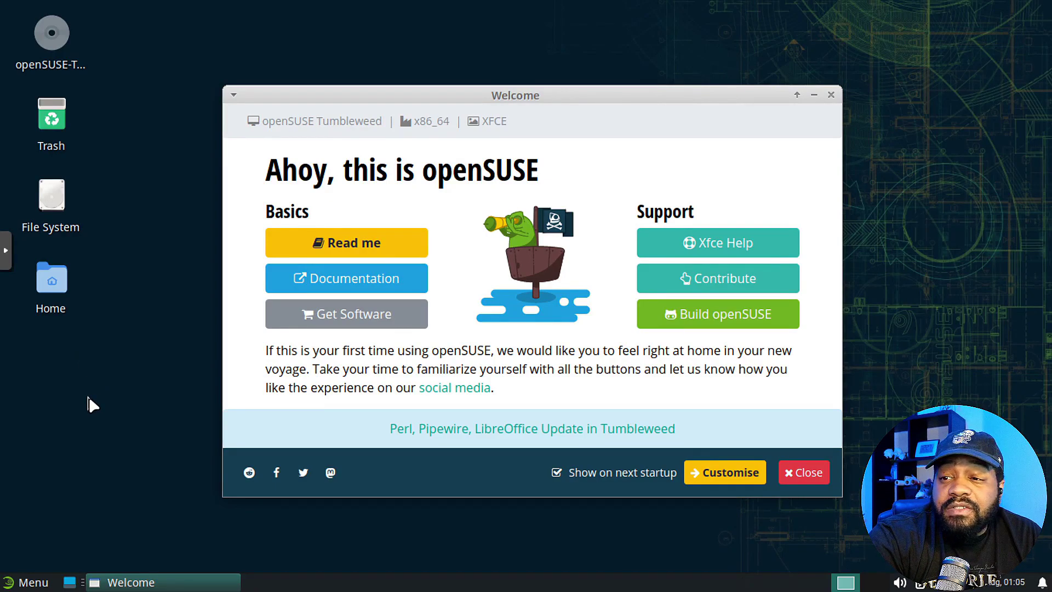
# Bring up the openSUSE Welcome window on the freshly rebooted Xfce desktop.
pyautogui.click(88, 404)
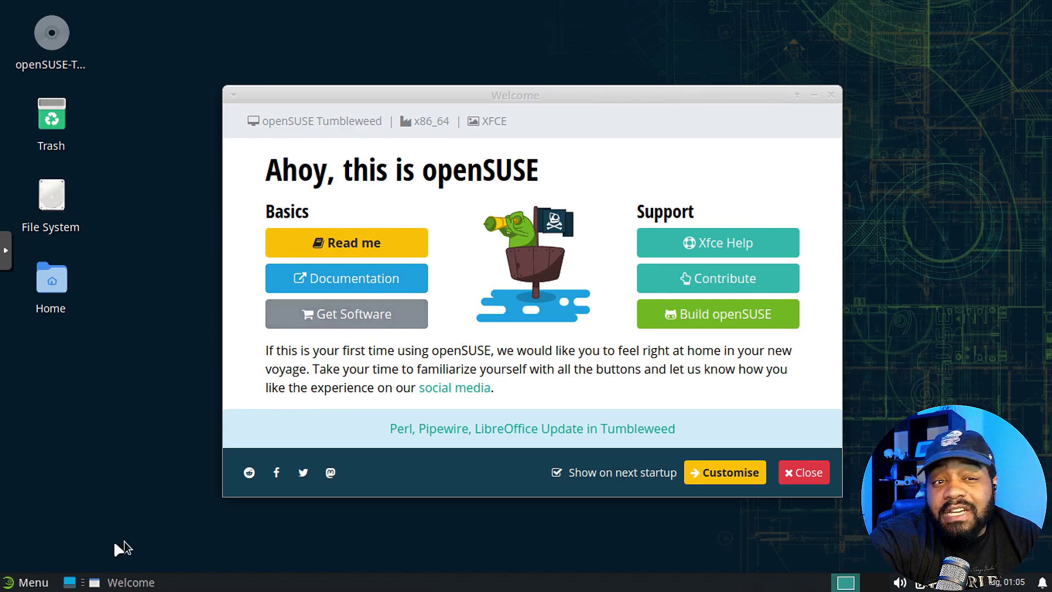
# Open the openSUSE software catalogue from the menu and scroll through software.opensuse.org/explore.
pyautogui.click(24, 584)
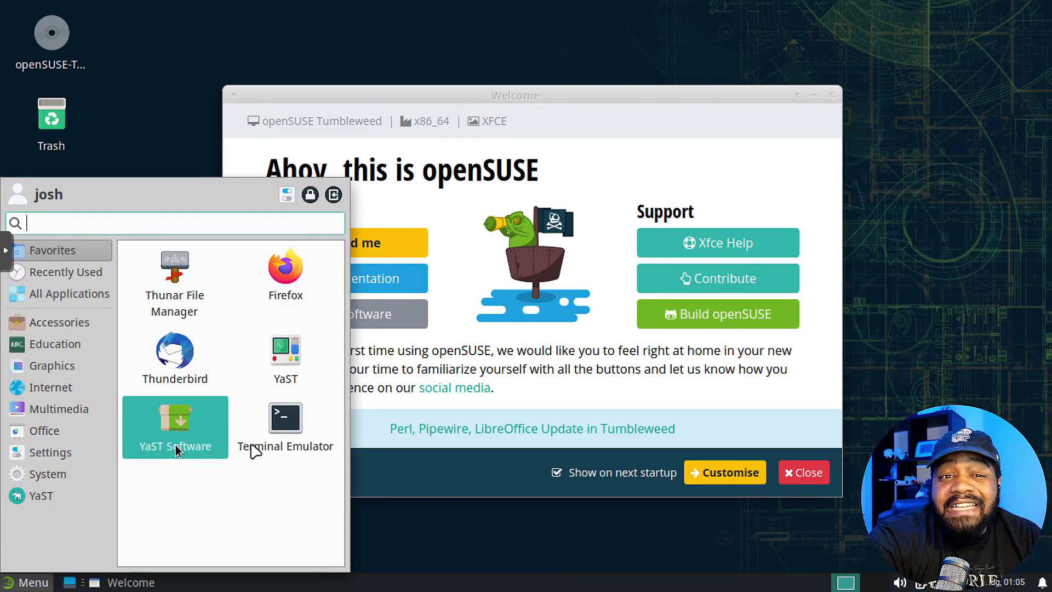
pyautogui.click(387, 316)
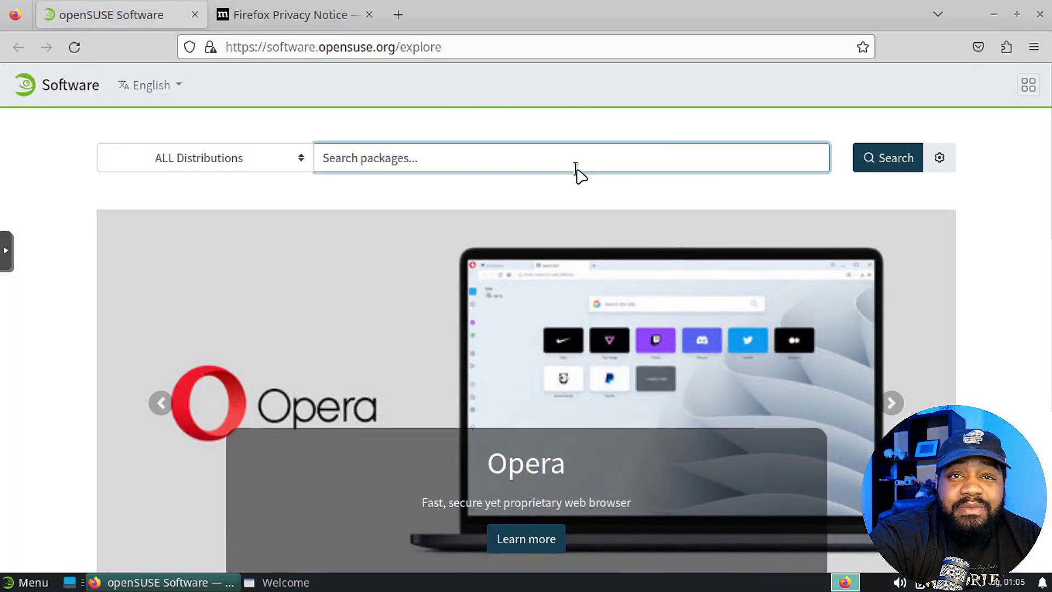
pyautogui.scroll(-4, 670, 280)
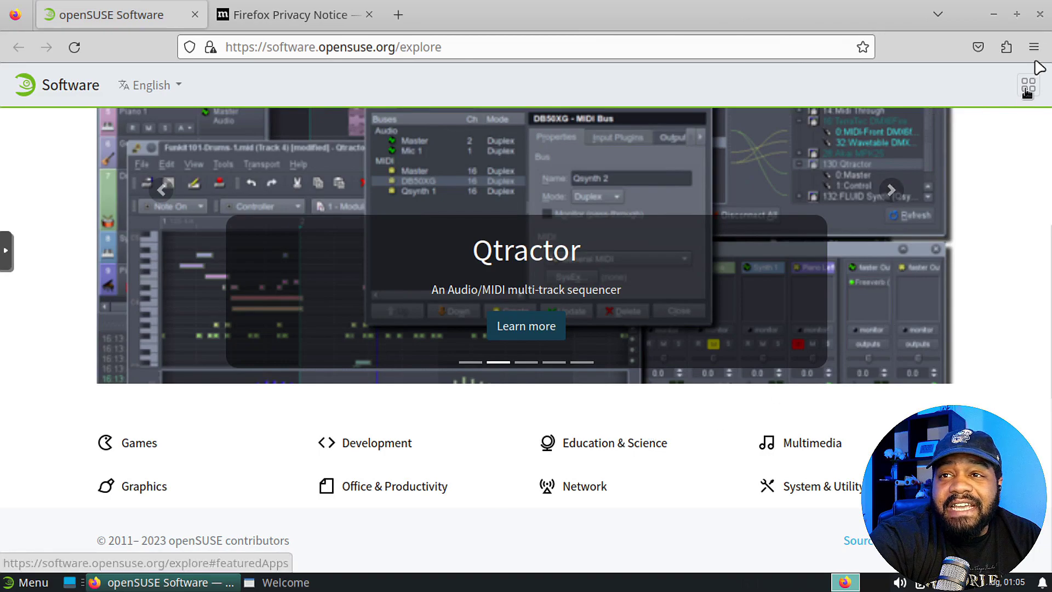
# Close Firefox and launch YaST Software Management, authenticating with the root password.
pyautogui.click(1040, 17)
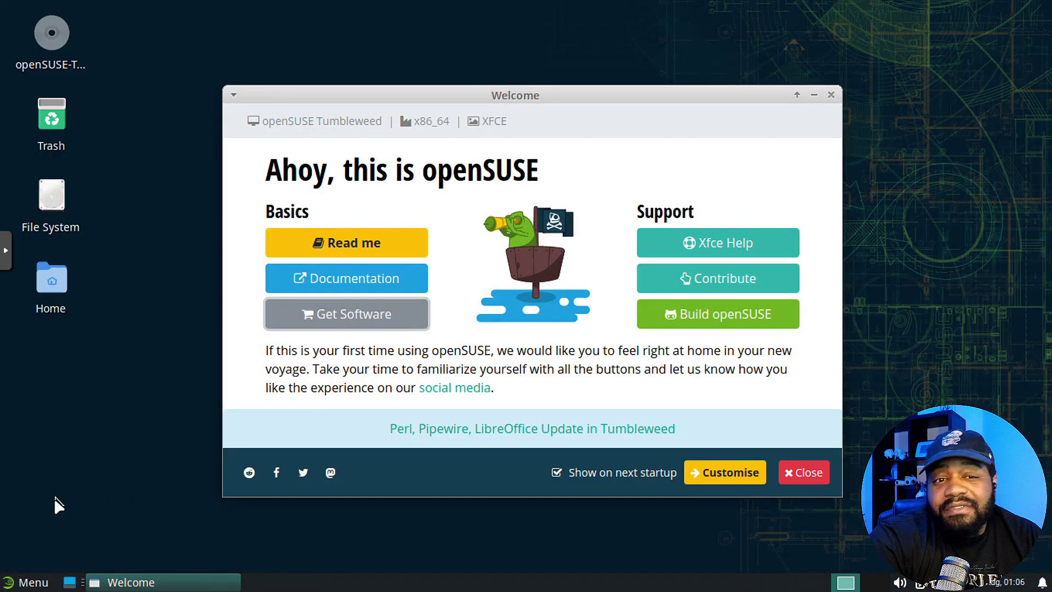
pyautogui.click(25, 582)
pyautogui.click(180, 425)
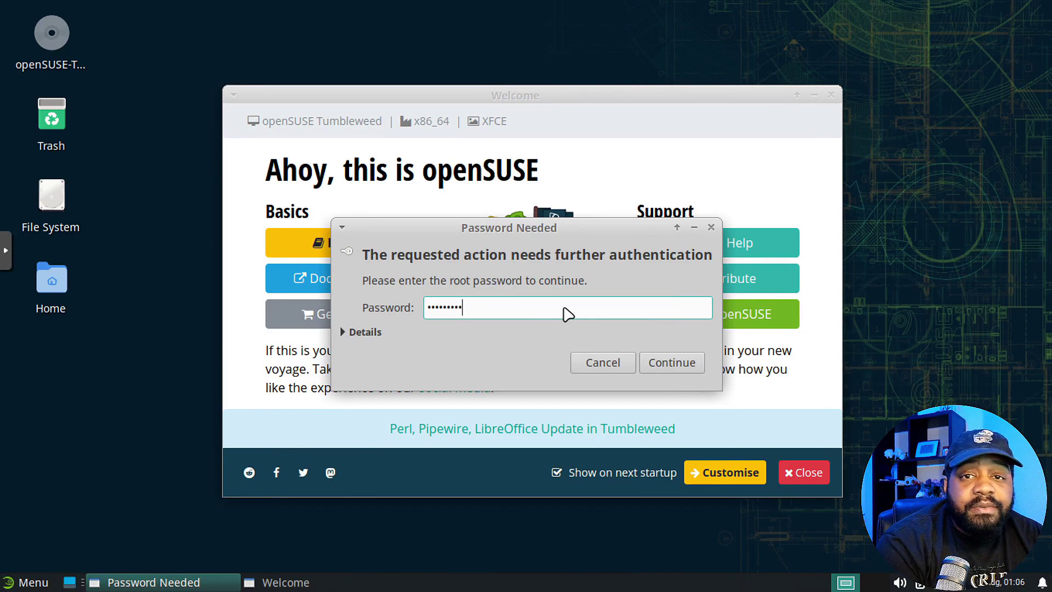
pyautogui.press('Return')
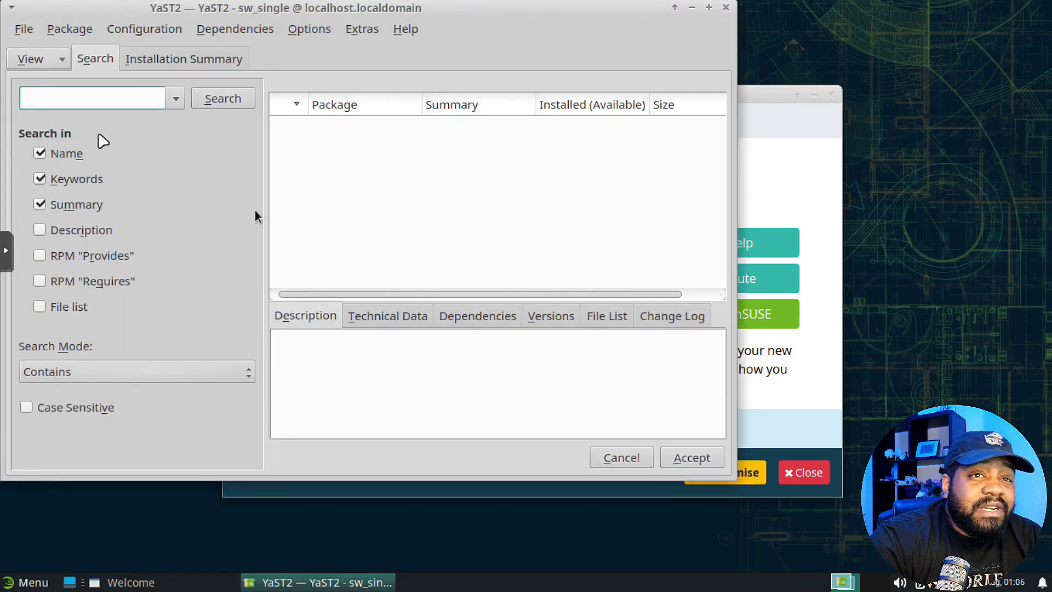
pyautogui.click(169, 59)
pyautogui.click(83, 55)
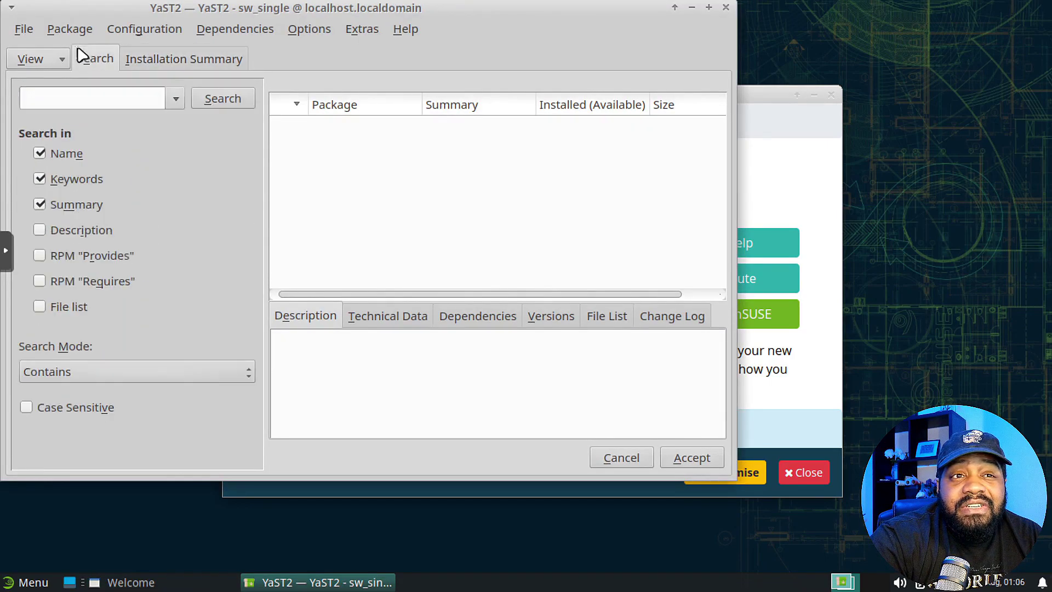
pyautogui.click(100, 104)
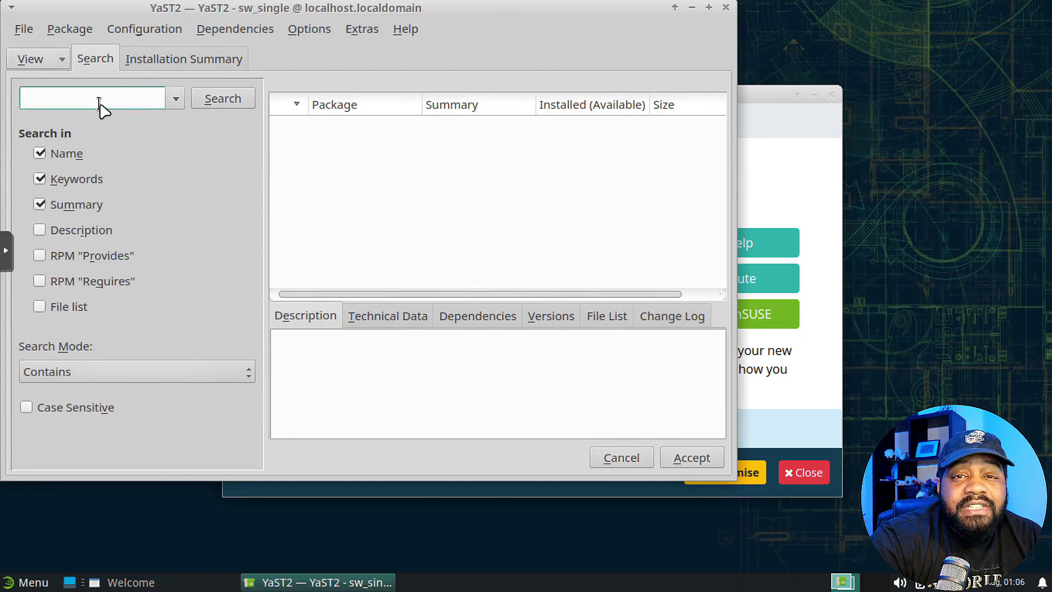
# Search the application launcher's System category for 'libr' and 'how', then dismiss it.
pyautogui.click(27, 582)
pyautogui.click(81, 474)
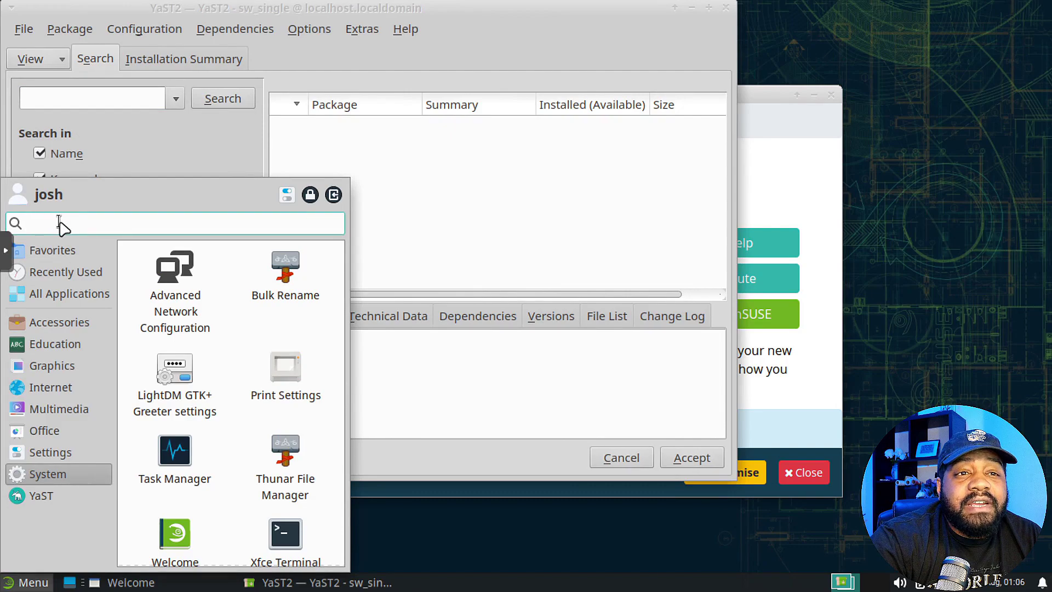
pyautogui.write('libr')
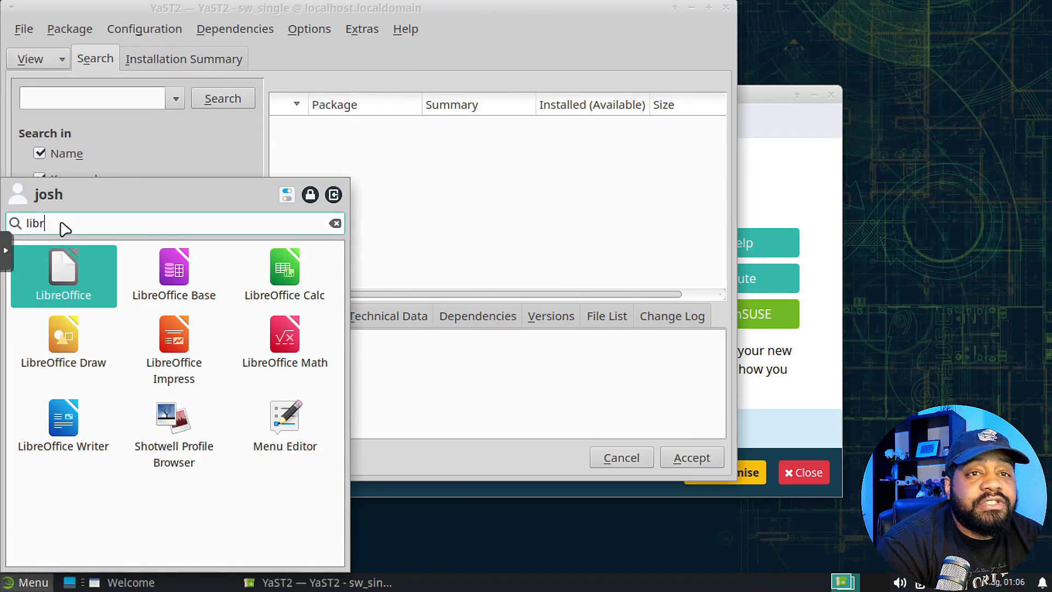
pyautogui.press('BackSpace')
pyautogui.press('BackSpace')
pyautogui.press('BackSpace')
pyautogui.press('BackSpace')
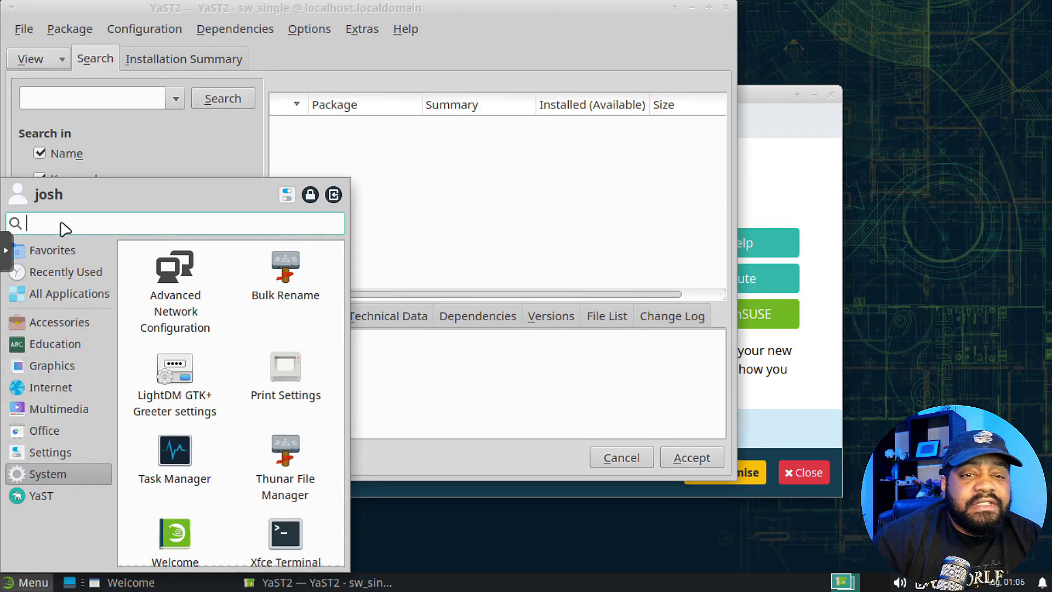
pyautogui.write('how')
pyautogui.press('BackSpace')
pyautogui.press('BackSpace')
pyautogui.press('BackSpace')
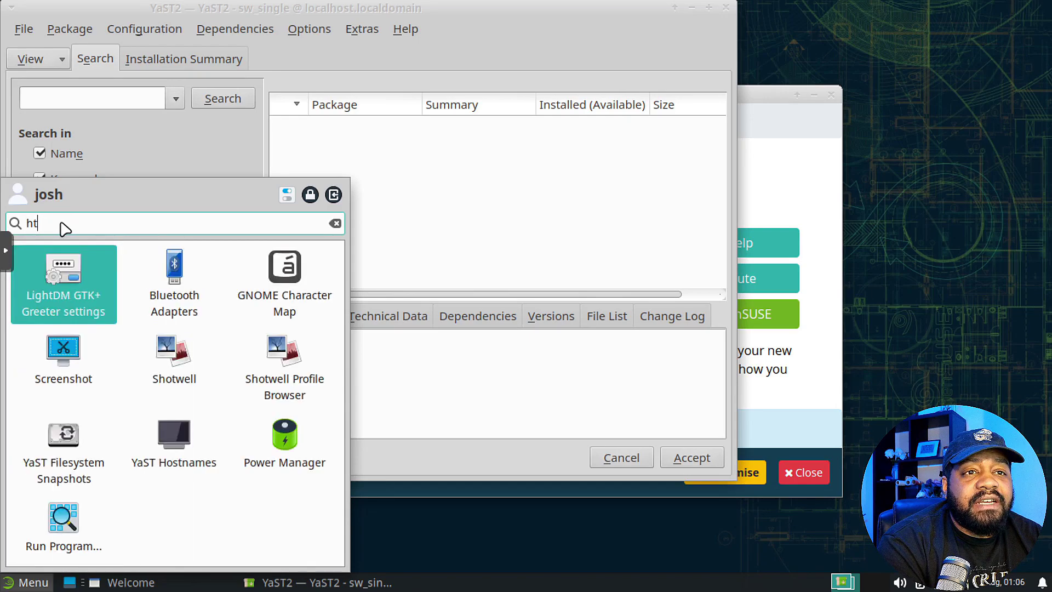
pyautogui.press('Escape')
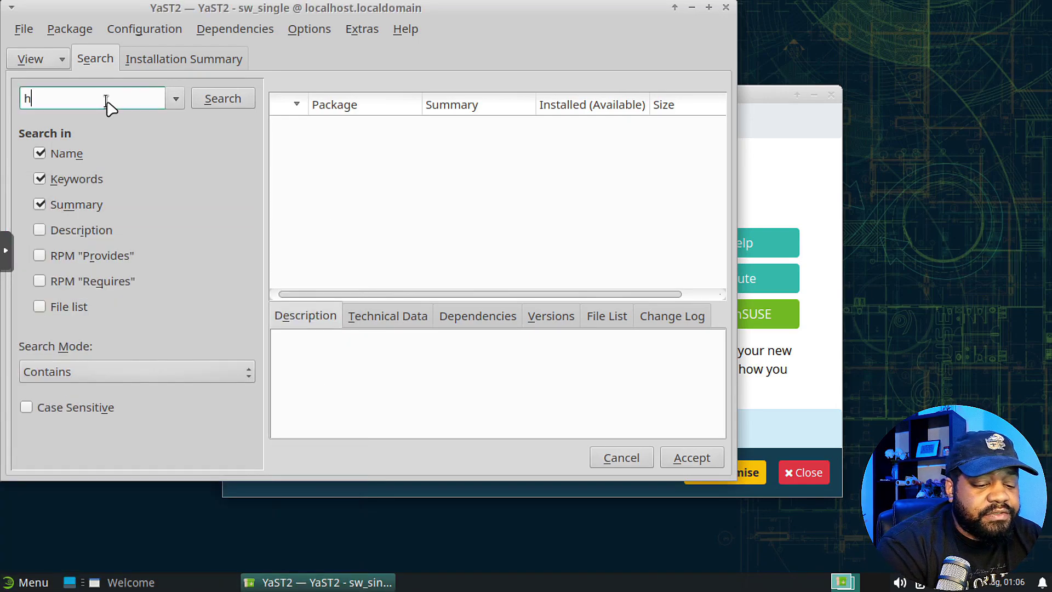
# Search YaST for htop, install it, and close the installation report.
pyautogui.write('htop')
pyautogui.press('Return')
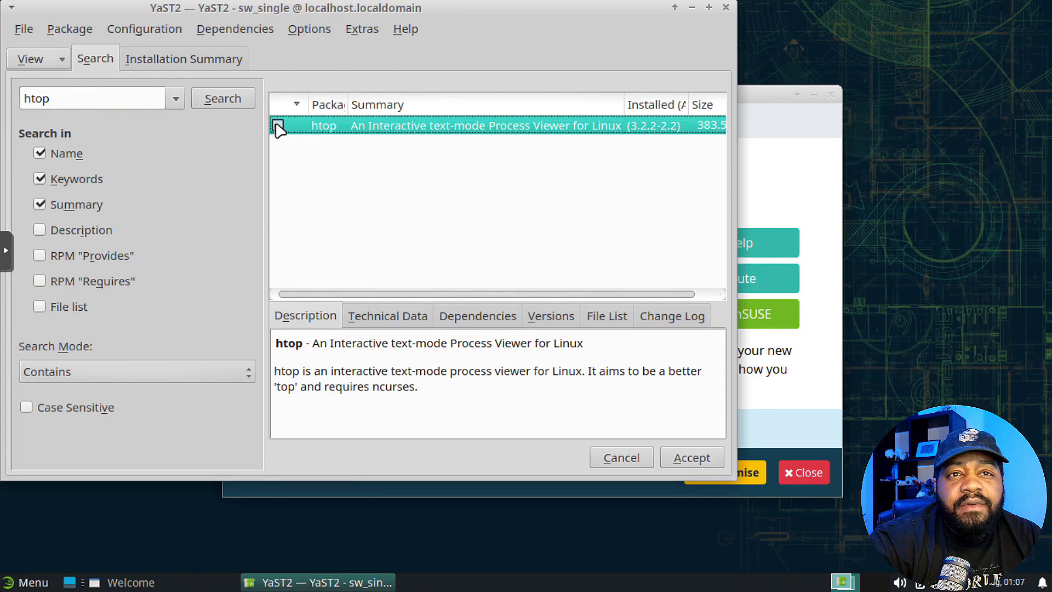
pyautogui.click(697, 461)
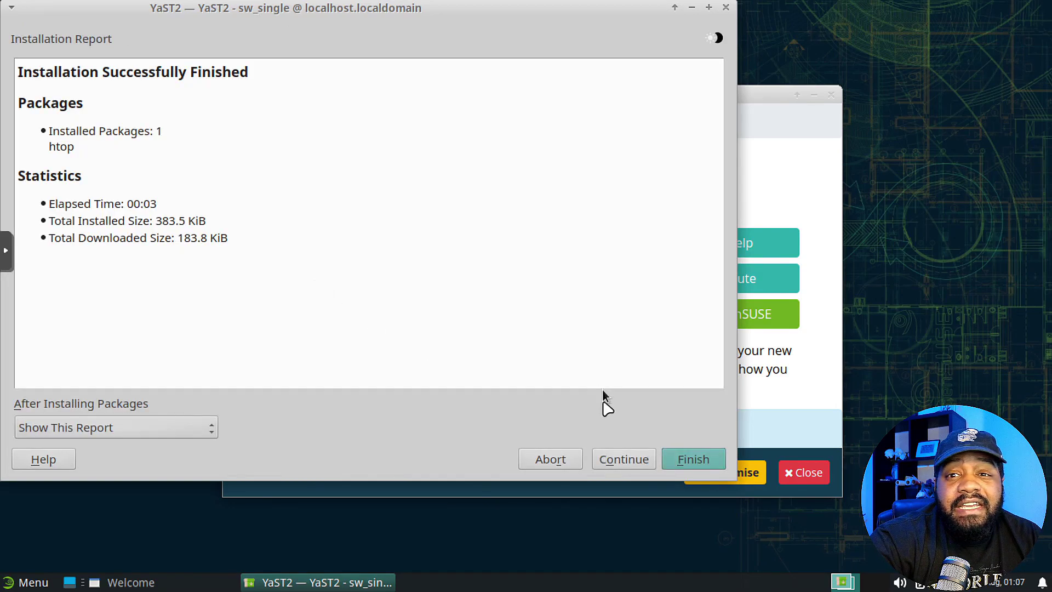
pyautogui.click(691, 460)
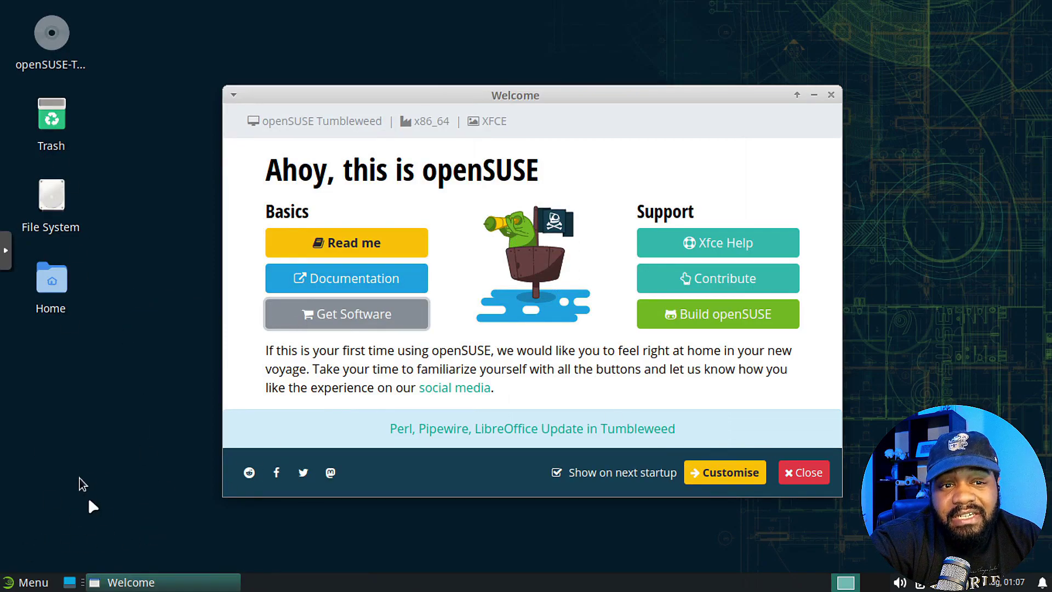
# Open a terminal, run htop to confirm it works, then quit it.
pyautogui.click(30, 582)
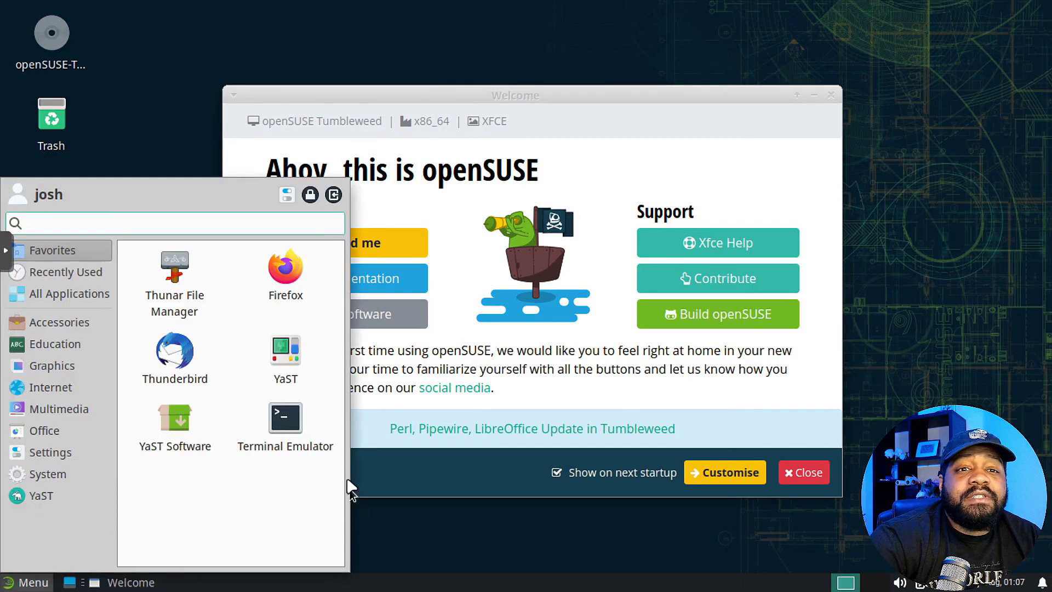
pyautogui.click(284, 420)
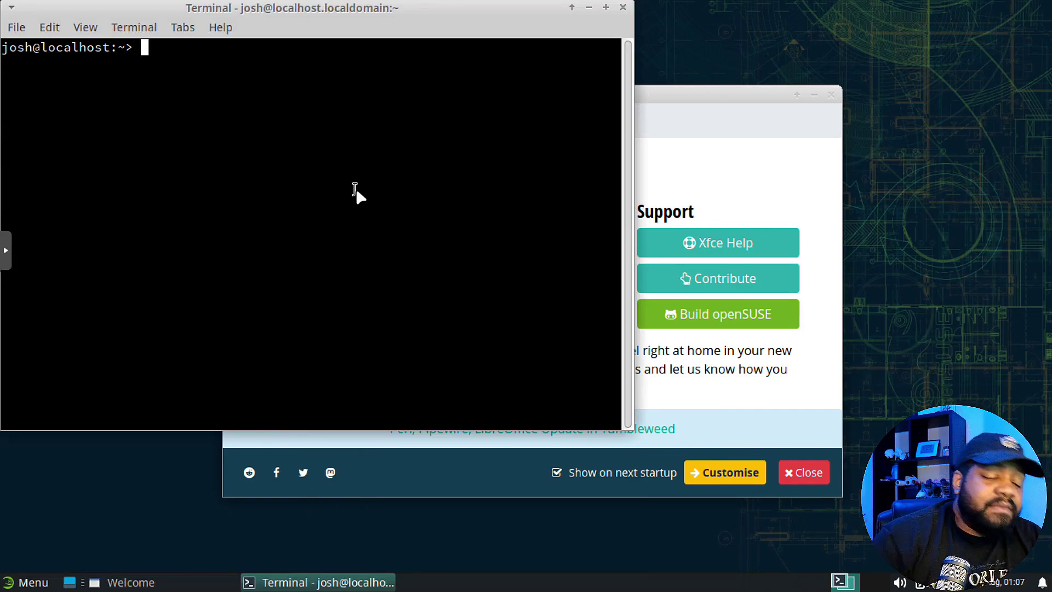
pyautogui.write('htop')
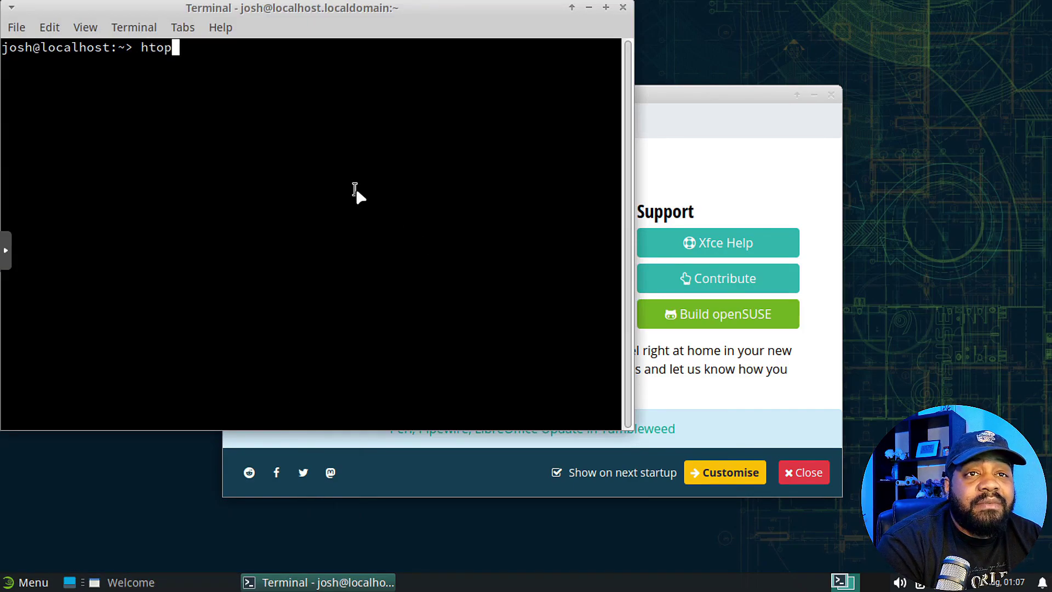
pyautogui.press('Return')
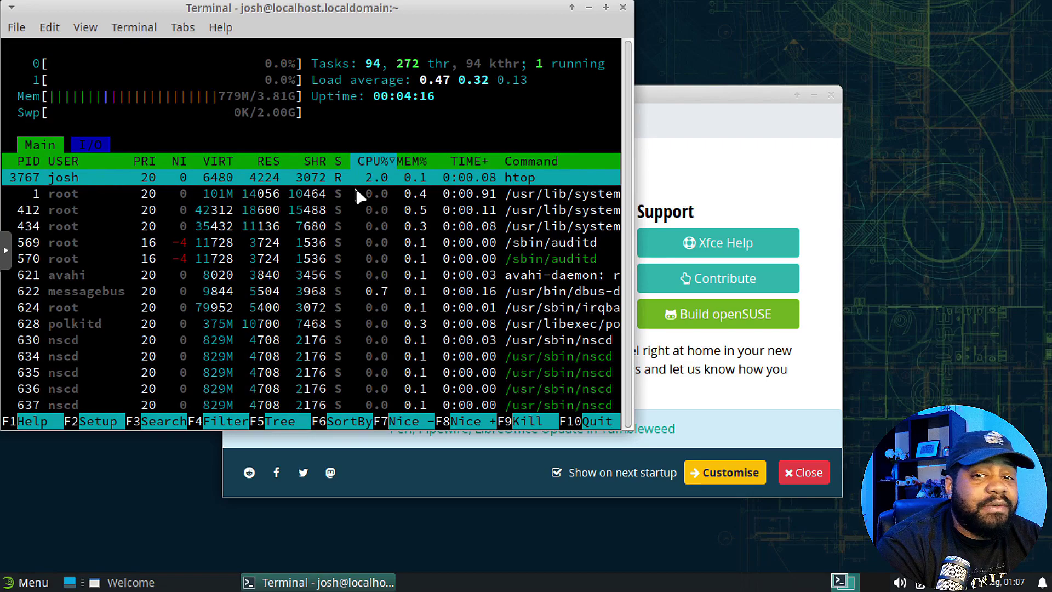
pyautogui.press('q')
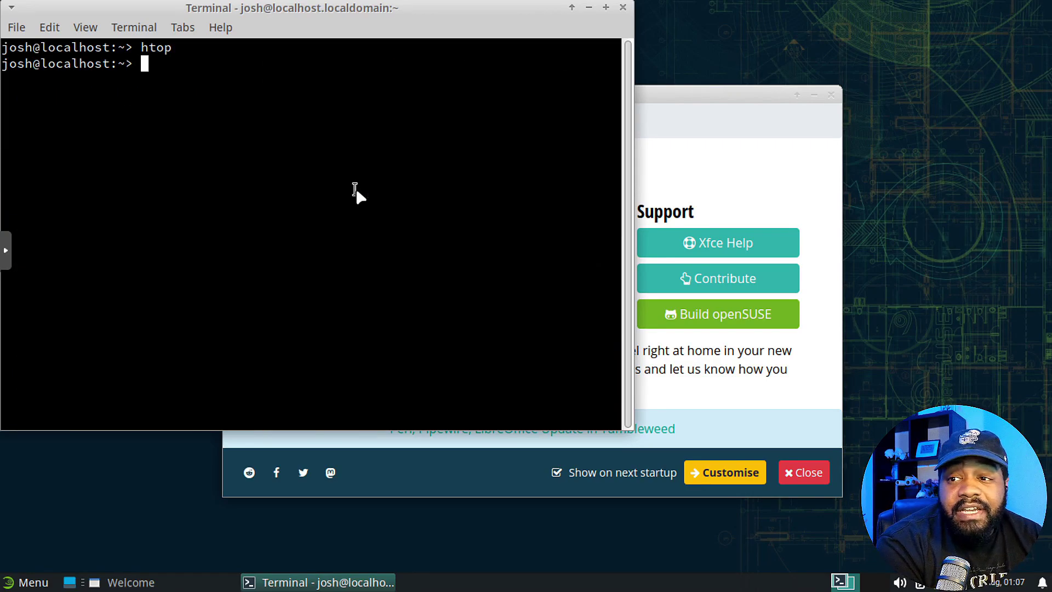
# Run 'uname -a' to show the Linux 6.4.9-1-default kernel, then exit the terminal.
pyautogui.write('uname')
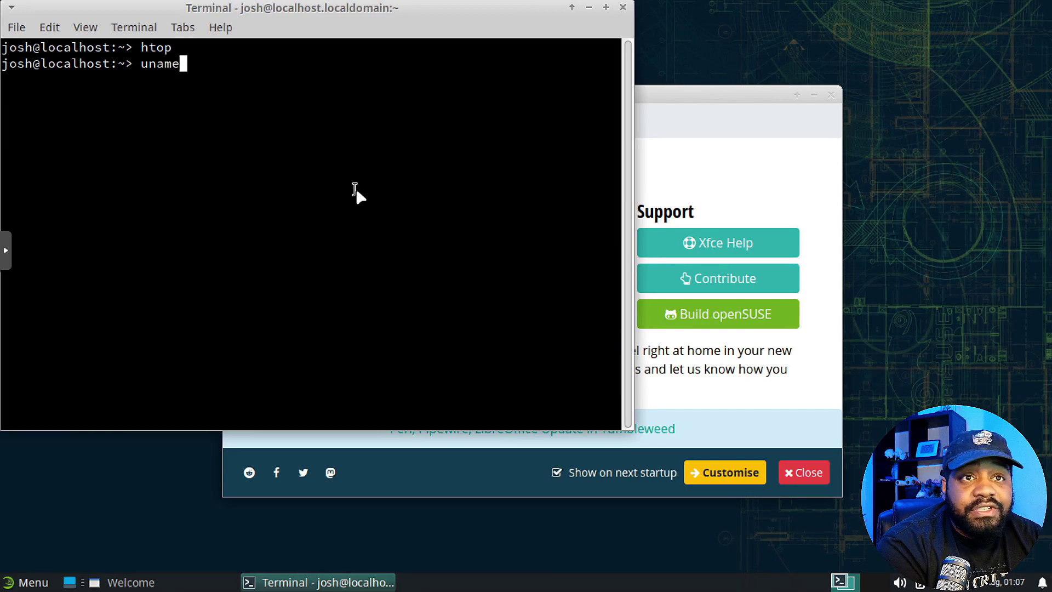
pyautogui.write(' -a')
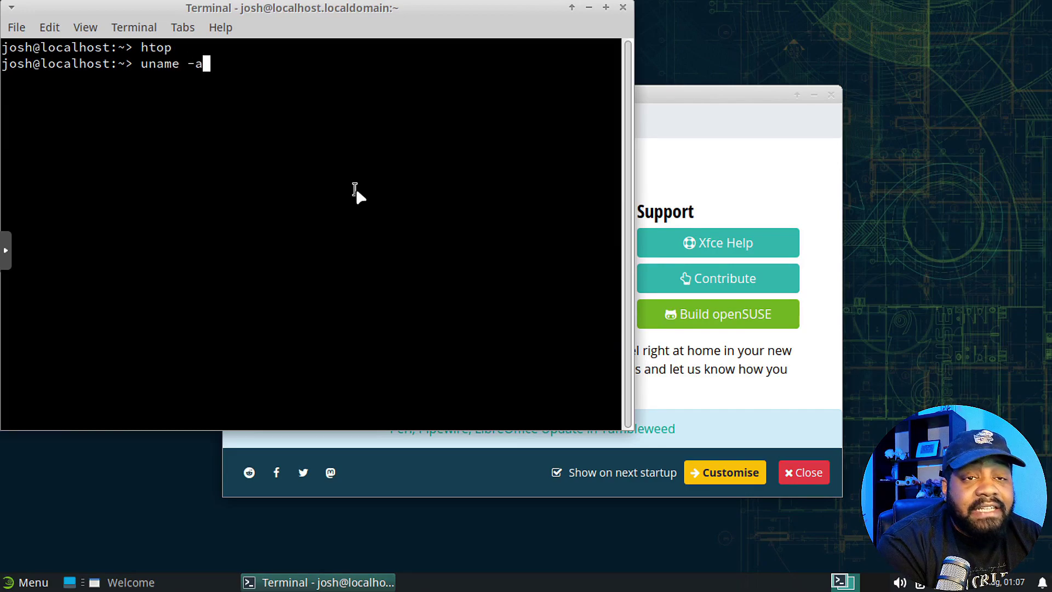
pyautogui.press('Return')
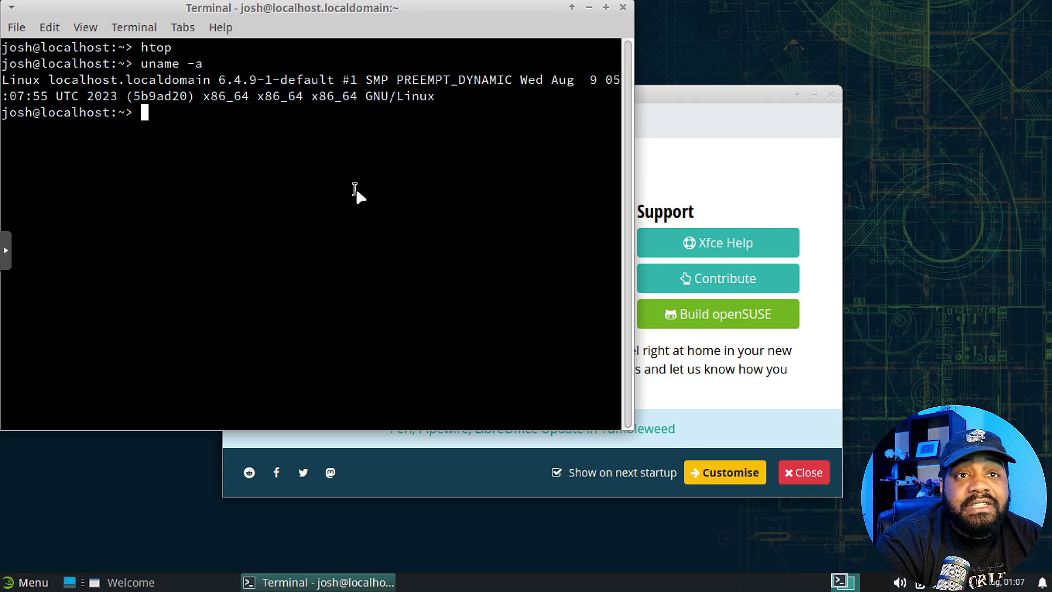
pyautogui.write('exit')
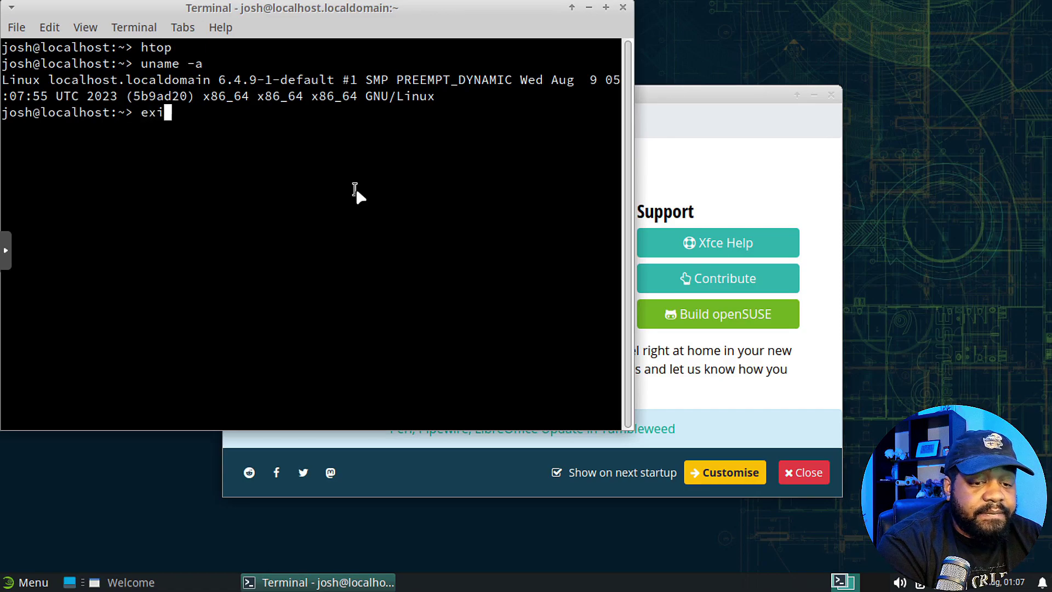
pyautogui.press('Return')
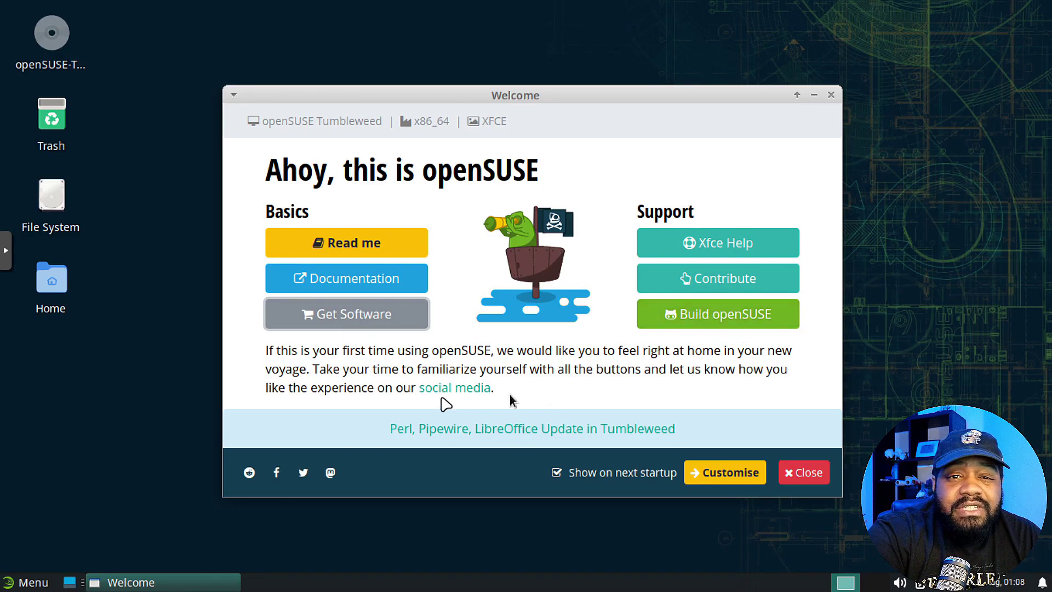
# On the Customise page, try the Cupertino and Redmond layouts, then apply El Patrón.
pyautogui.click(723, 478)
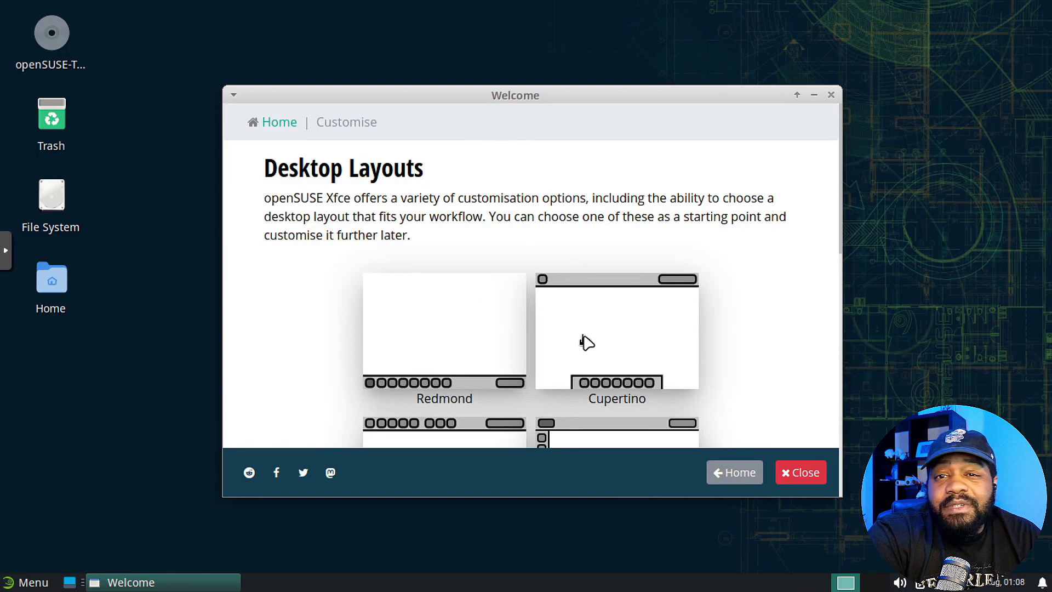
pyautogui.scroll(-2, 789, 327)
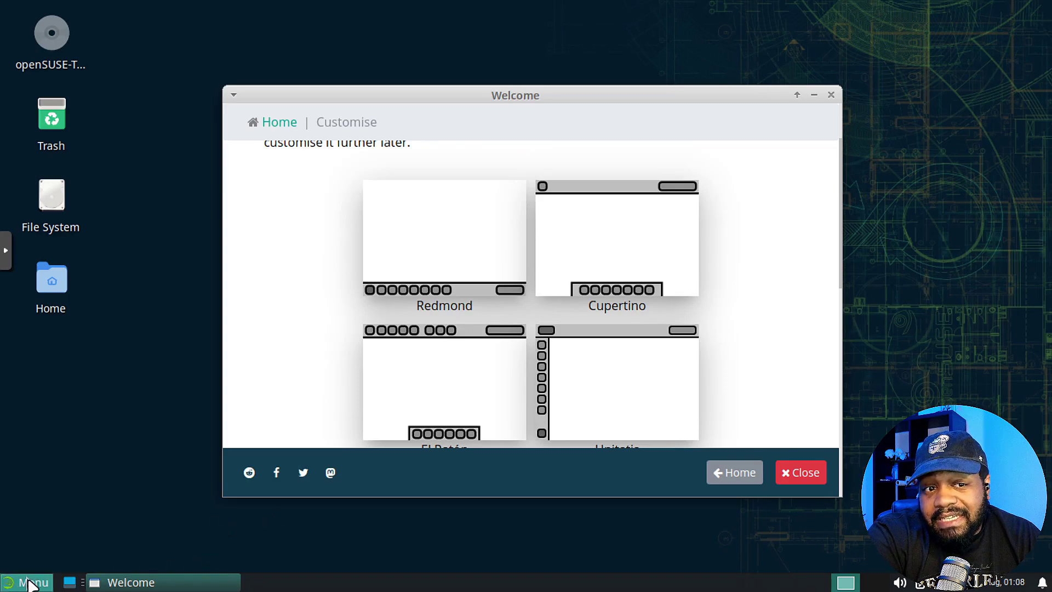
pyautogui.click(620, 257)
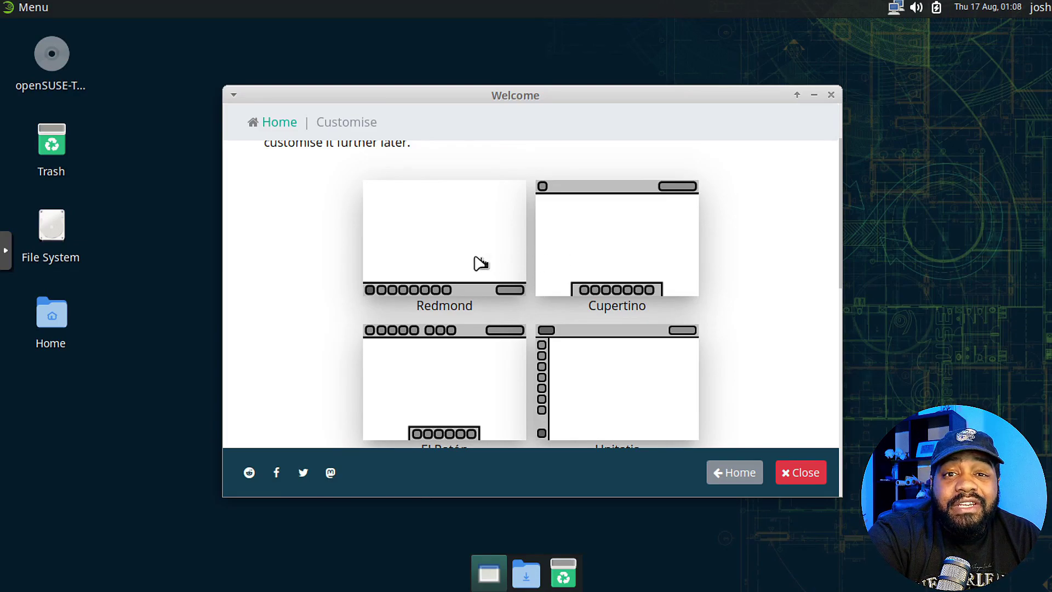
pyautogui.click(459, 251)
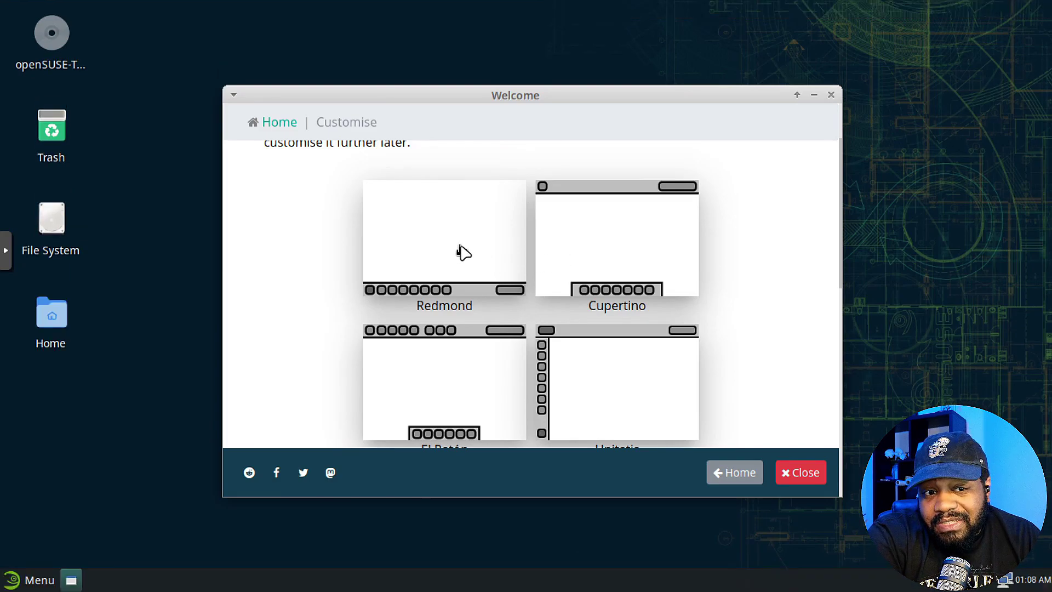
pyautogui.click(461, 392)
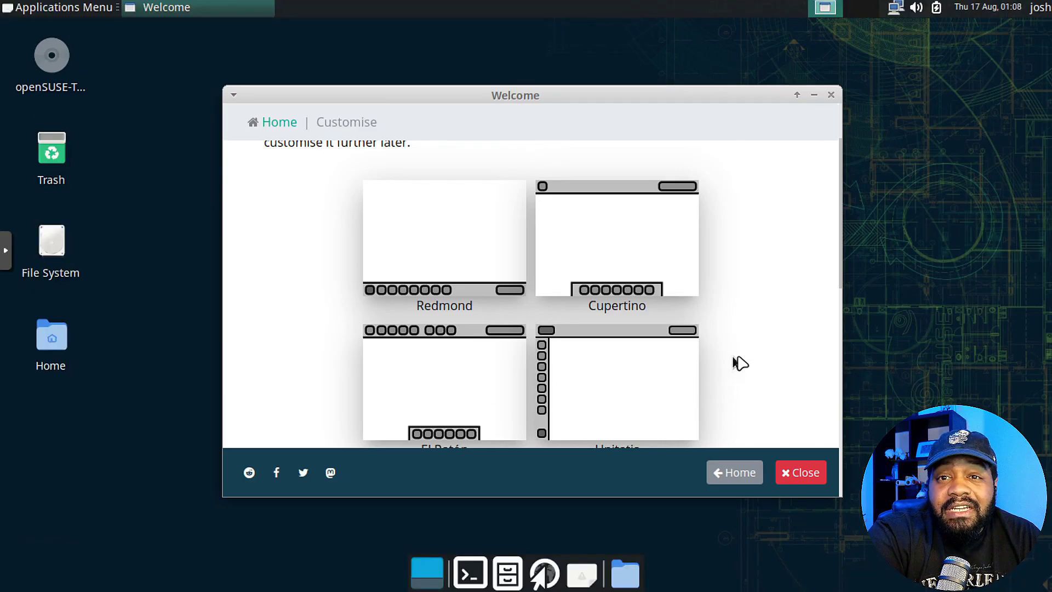
# Try Greybird Geeko Light, apply Greybird Geeko Dark, and return to the Welcome home page.
pyautogui.scroll(-6, 738, 356)
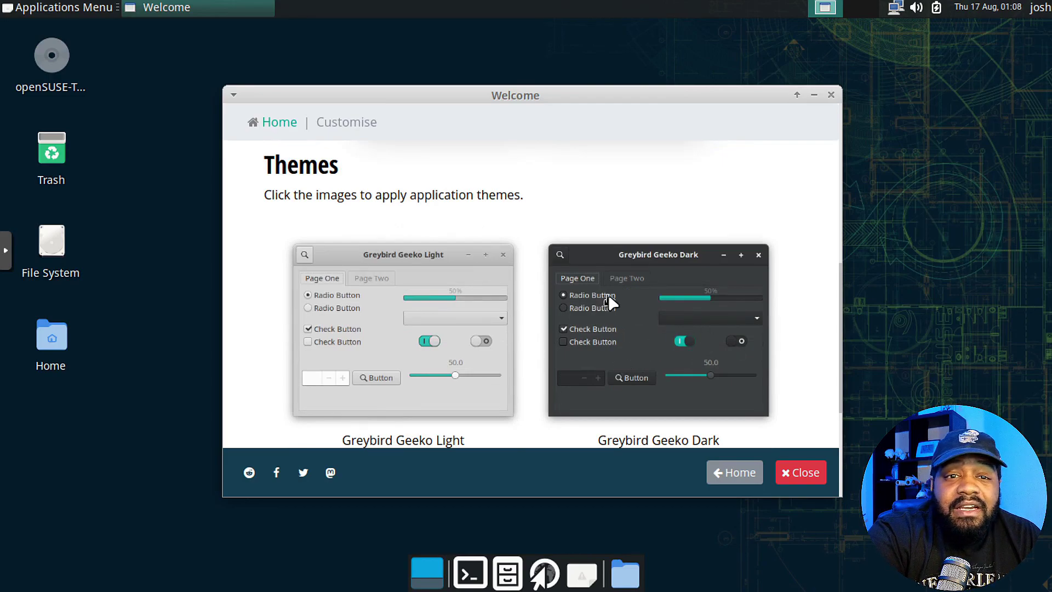
pyautogui.scroll(-4, 600, 303)
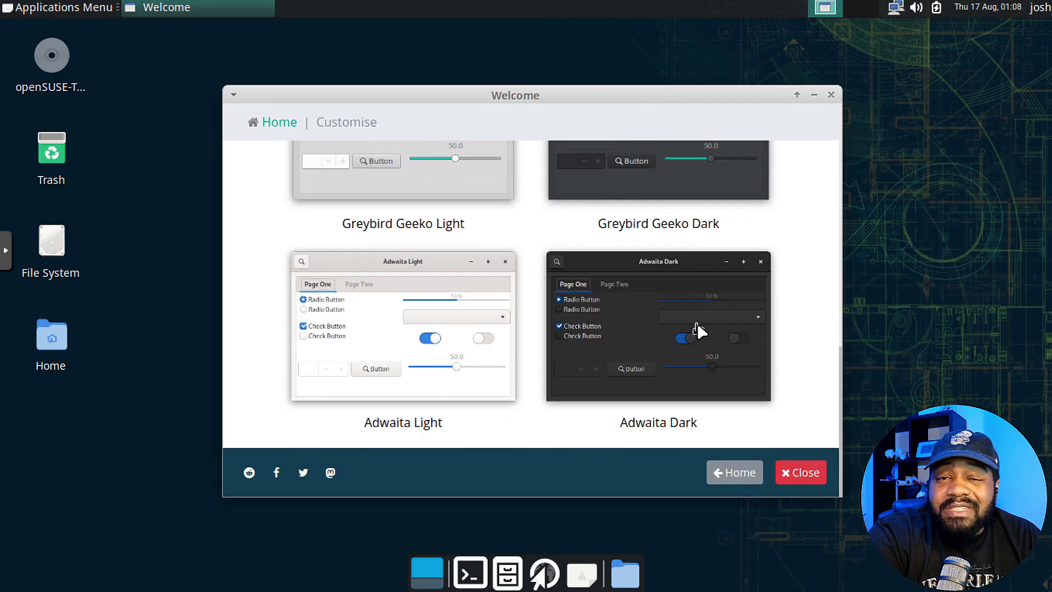
pyautogui.scroll(3, 701, 315)
pyautogui.click(652, 271)
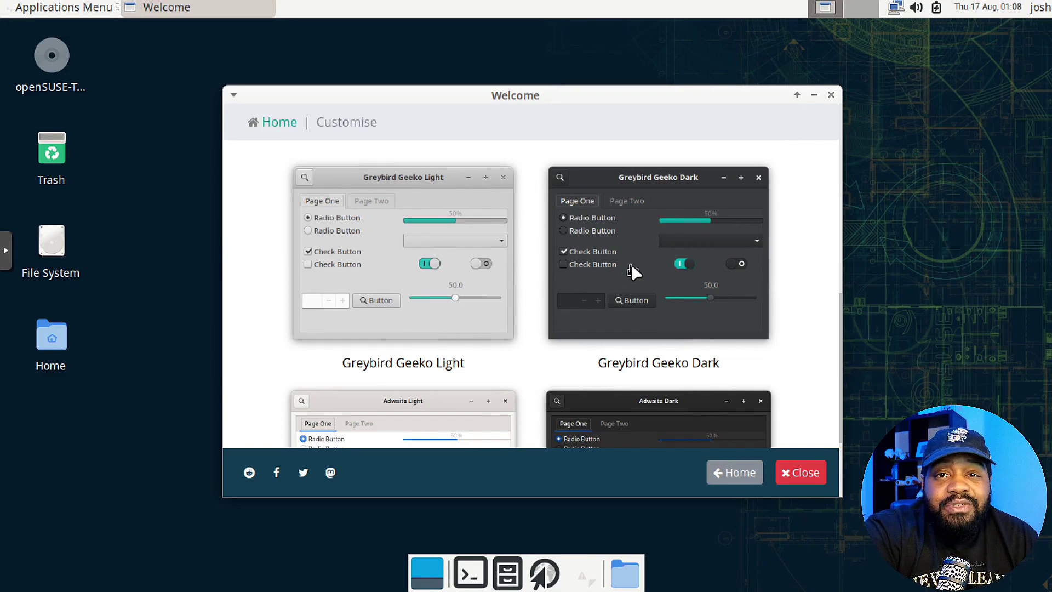
pyautogui.click(646, 419)
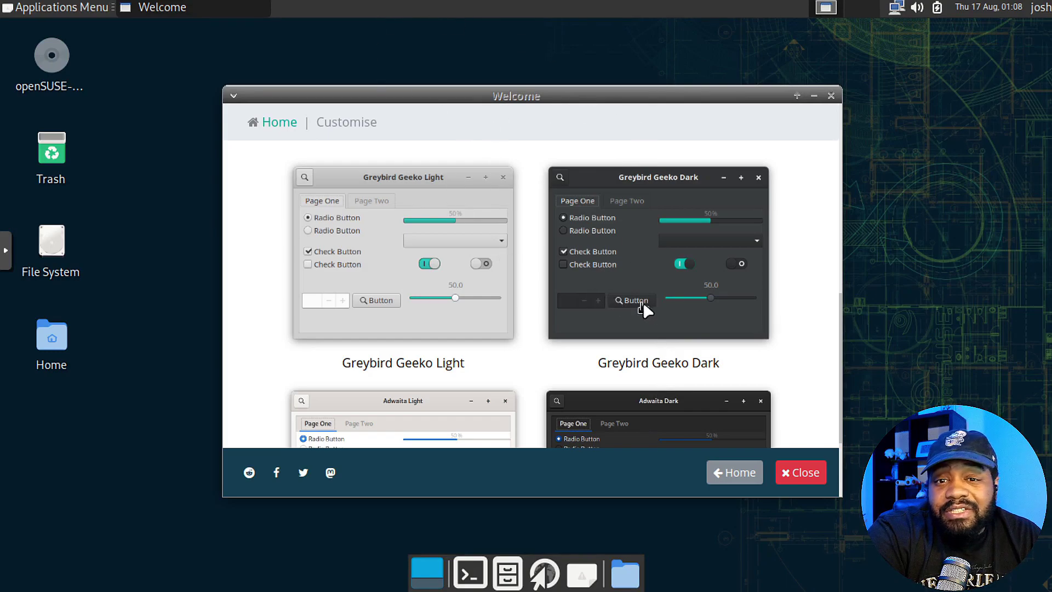
pyautogui.scroll(-5, 737, 384)
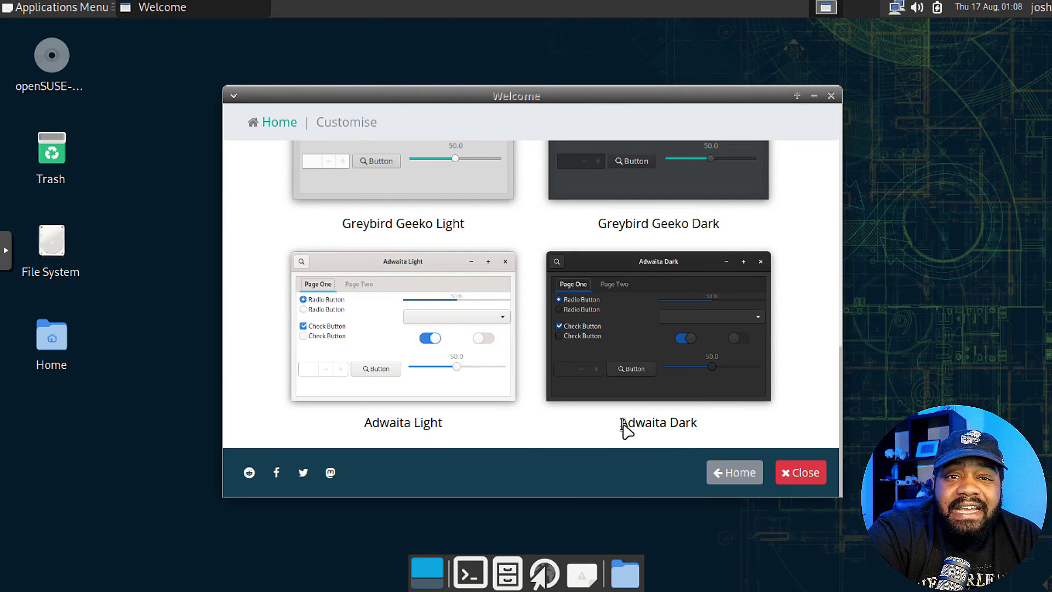
pyautogui.click(732, 469)
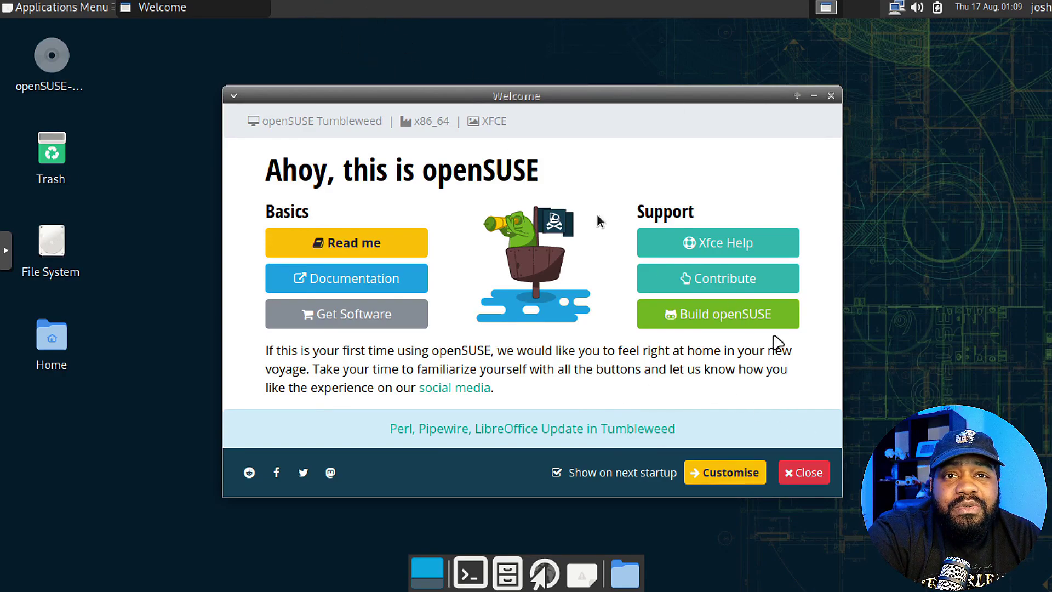
pyautogui.click(807, 471)
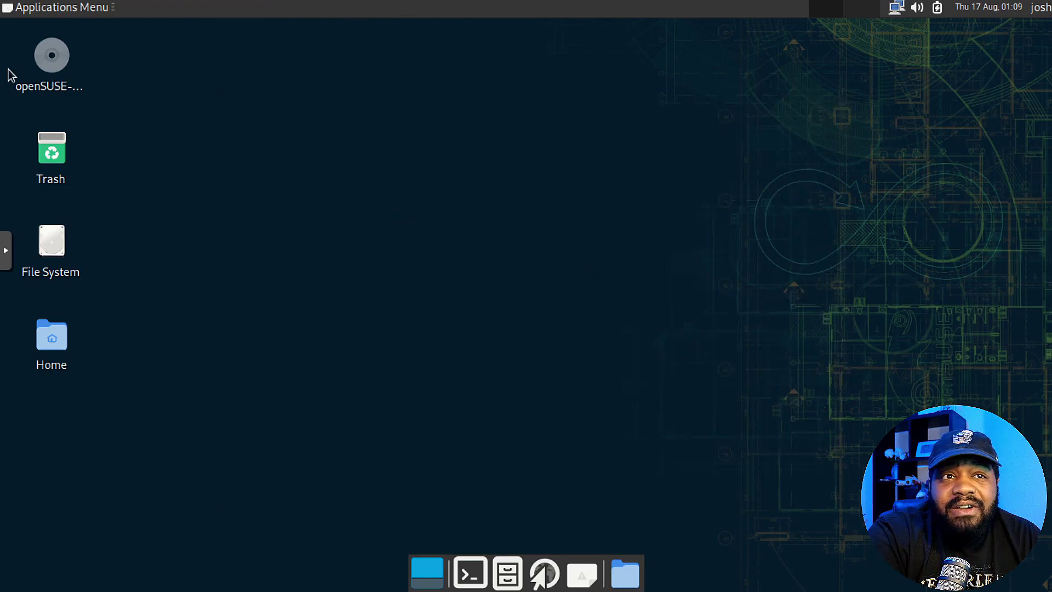
pyautogui.click(16, 6)
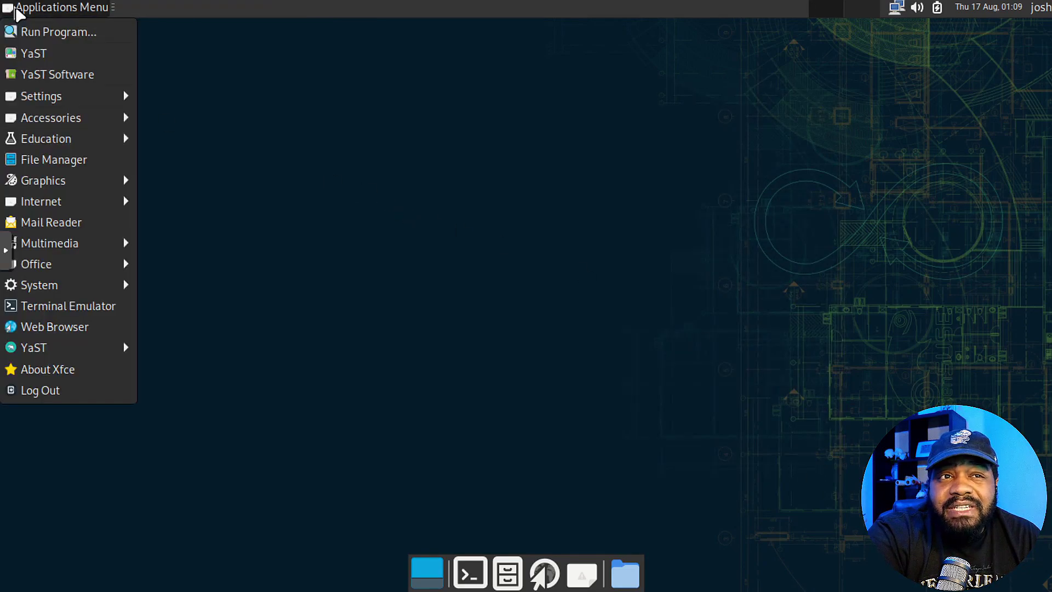
pyautogui.click(82, 75)
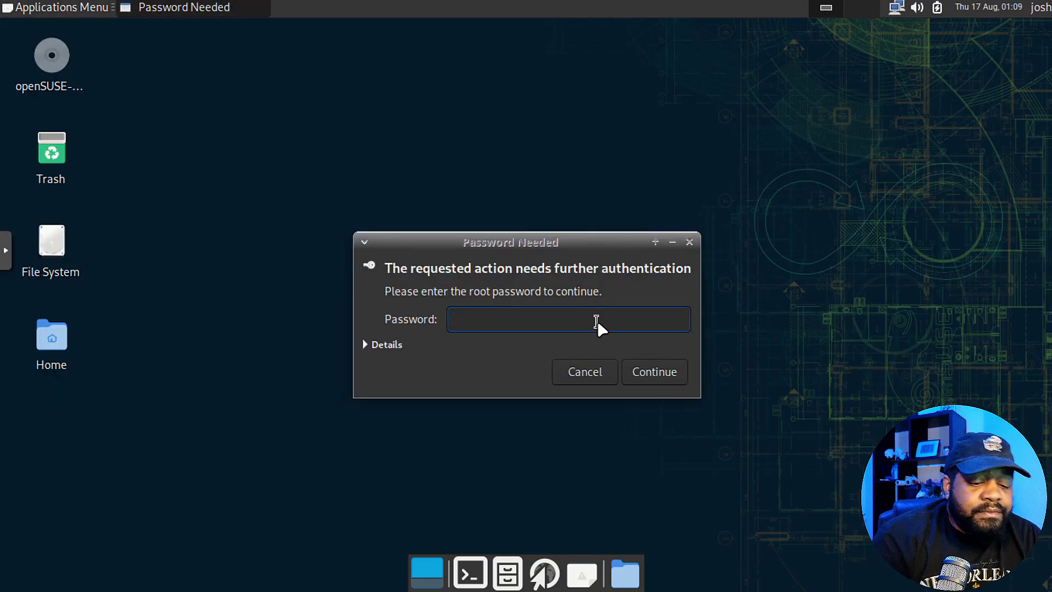
pyautogui.write('********')
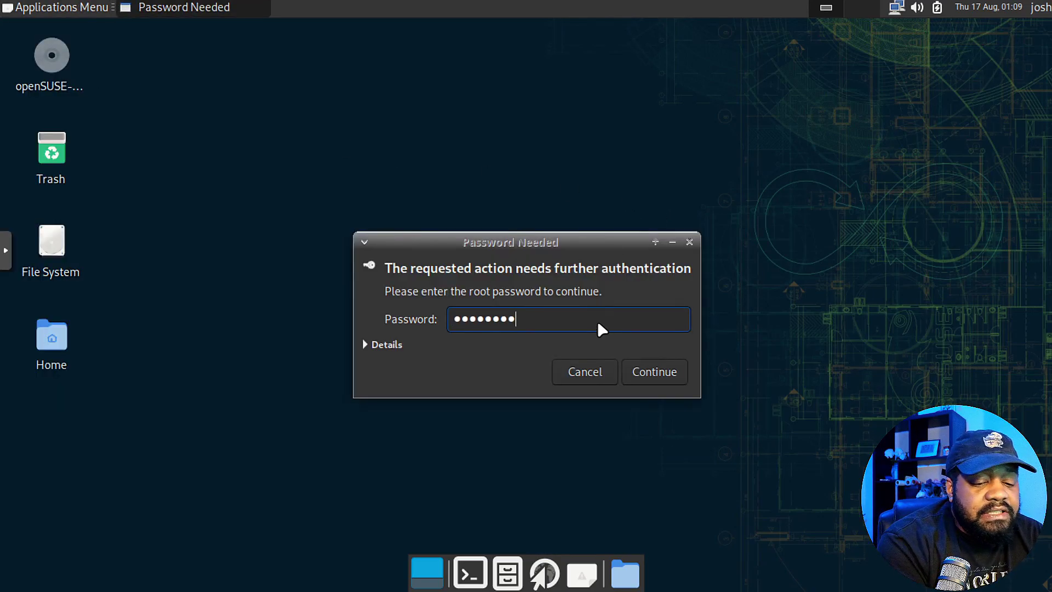
pyautogui.write('*')
pyautogui.press('Return')
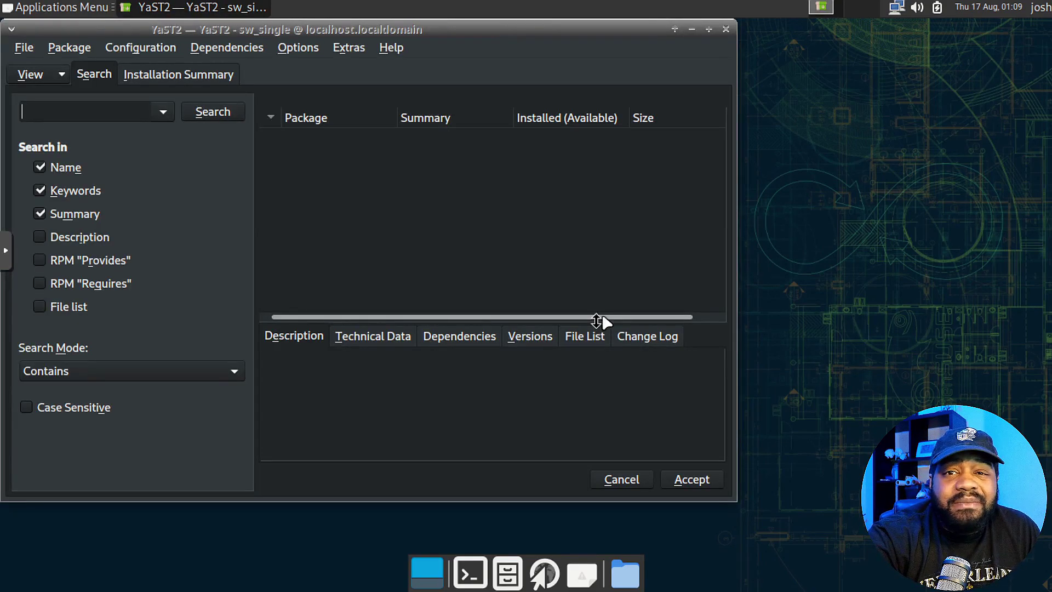
pyautogui.click(53, 111)
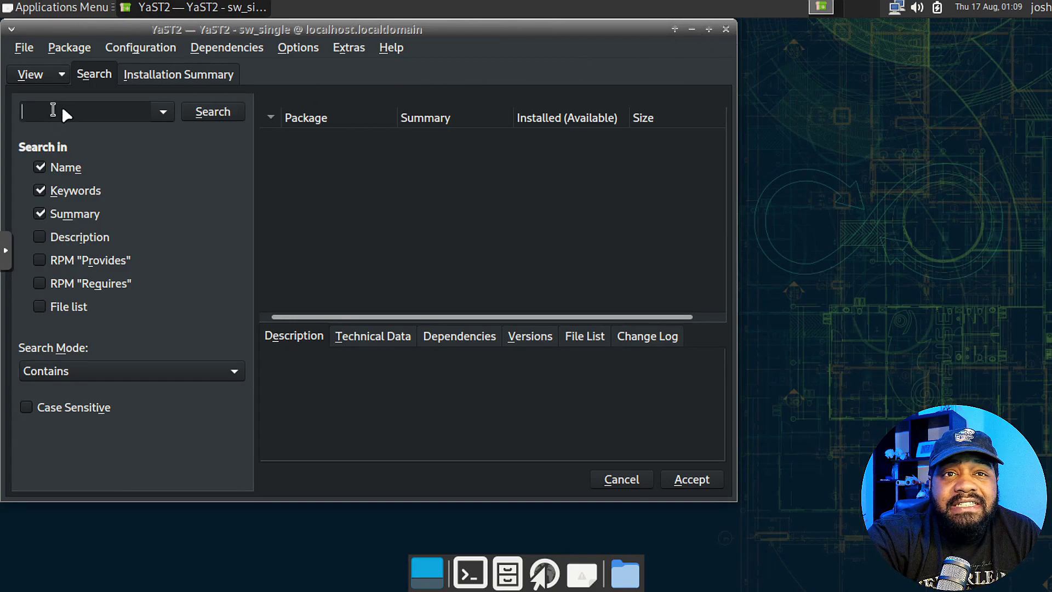
pyautogui.click(726, 29)
pyautogui.click(34, 8)
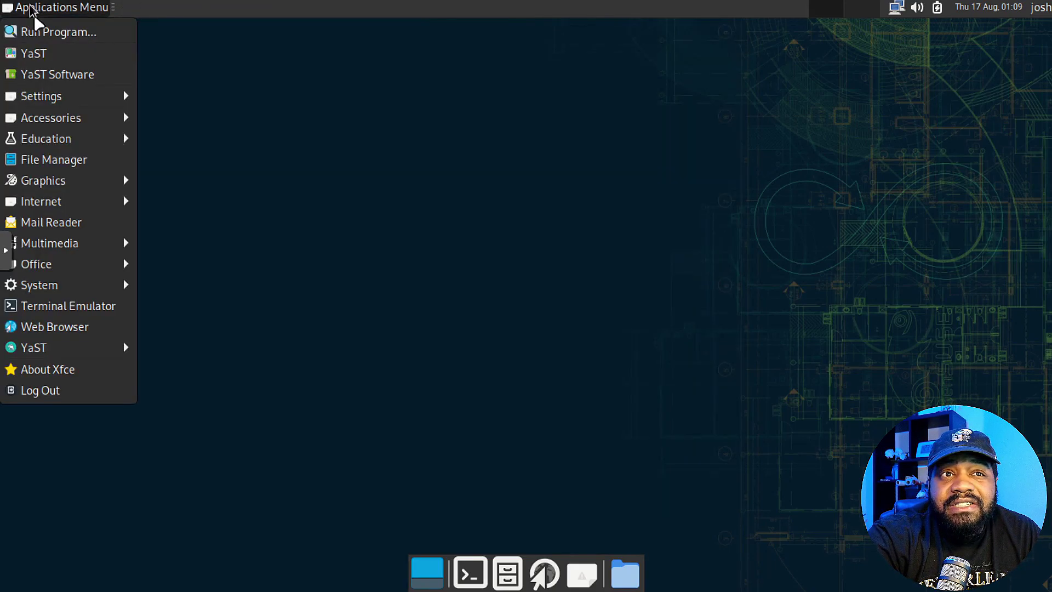
pyautogui.click(47, 54)
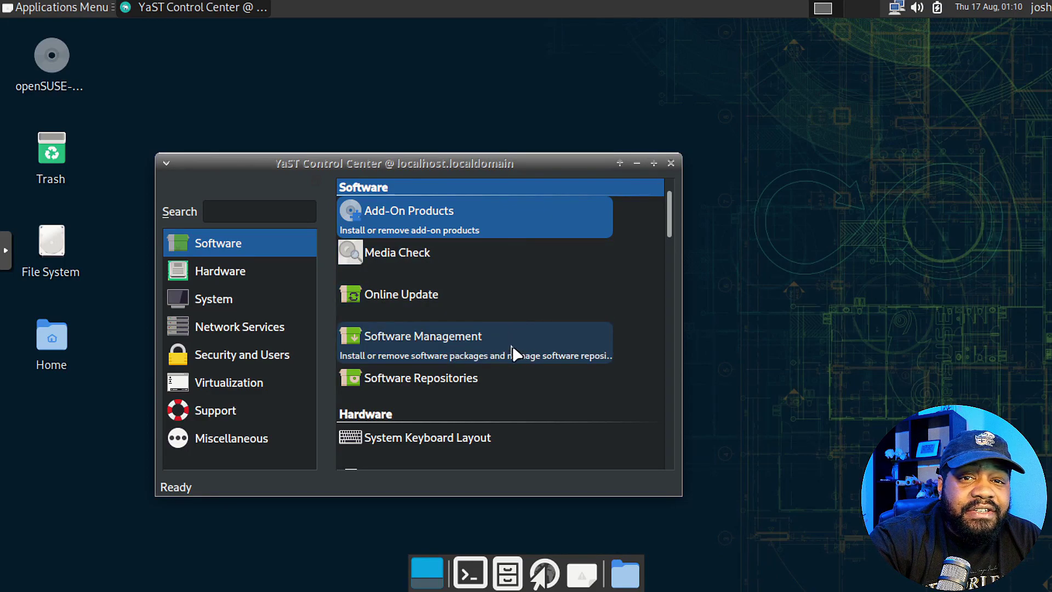
pyautogui.scroll(-2, 487, 373)
pyautogui.scroll(-20, 487, 372)
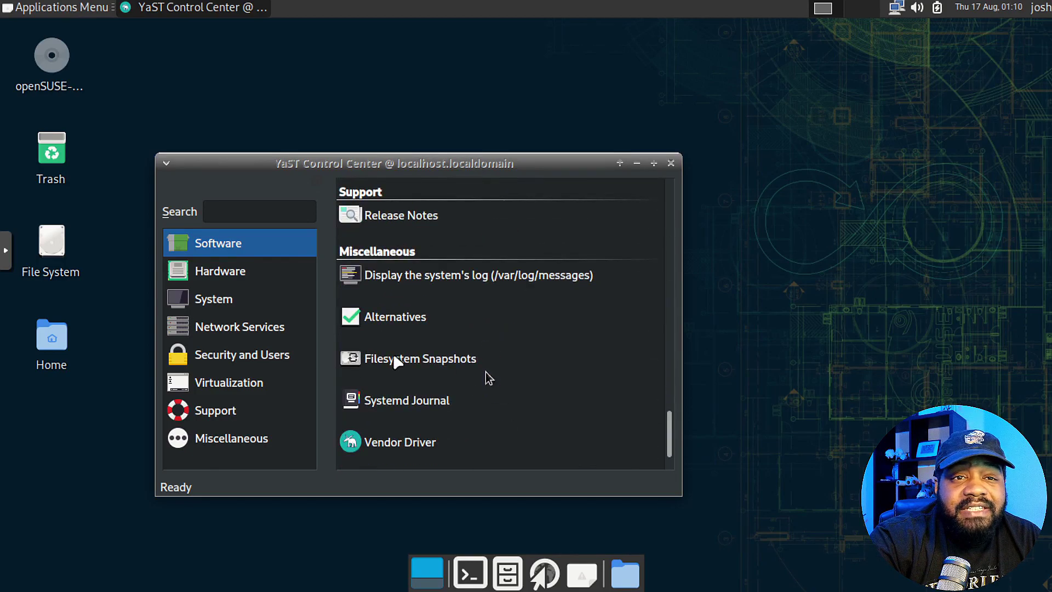
pyautogui.click(214, 281)
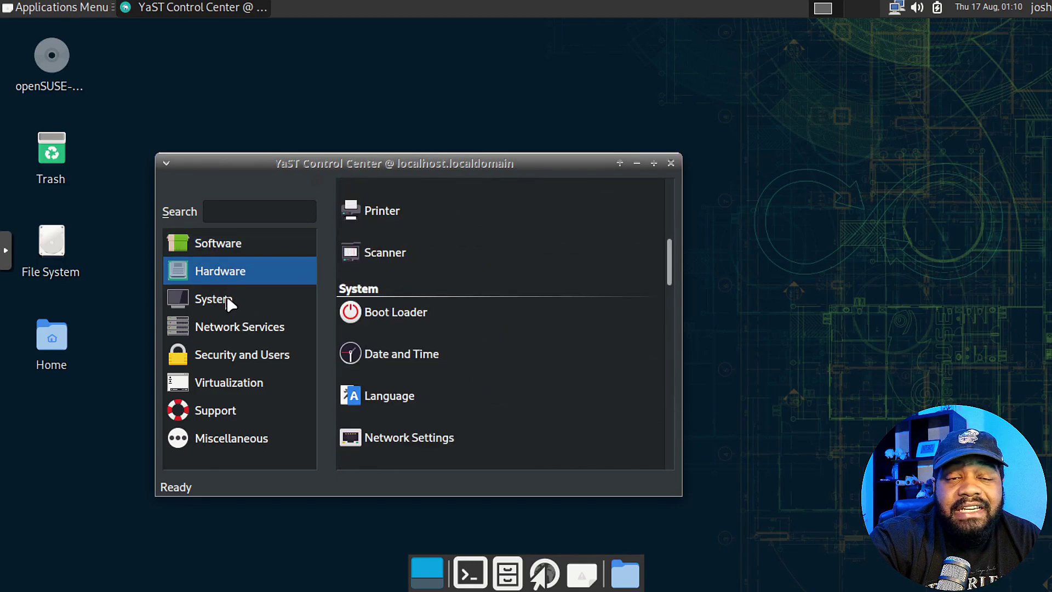
pyautogui.click(226, 298)
pyautogui.click(221, 327)
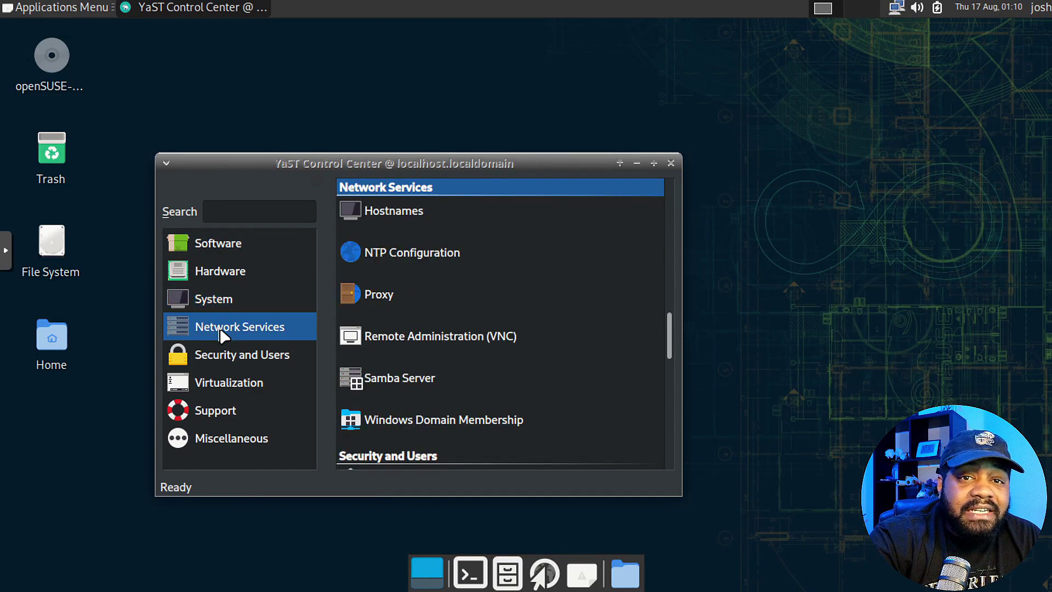
pyautogui.click(671, 163)
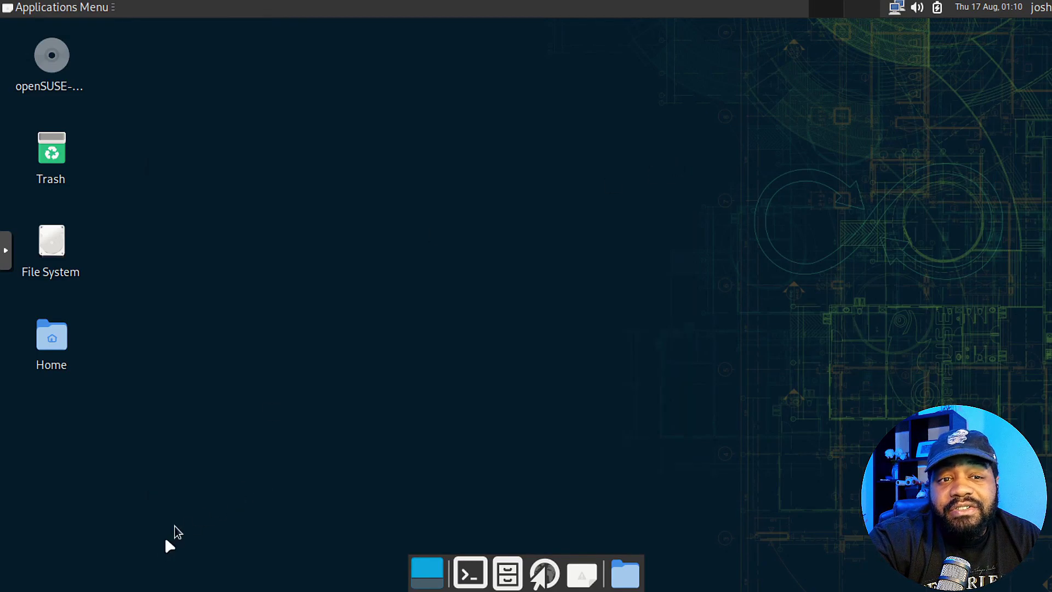
pyautogui.click(22, 8)
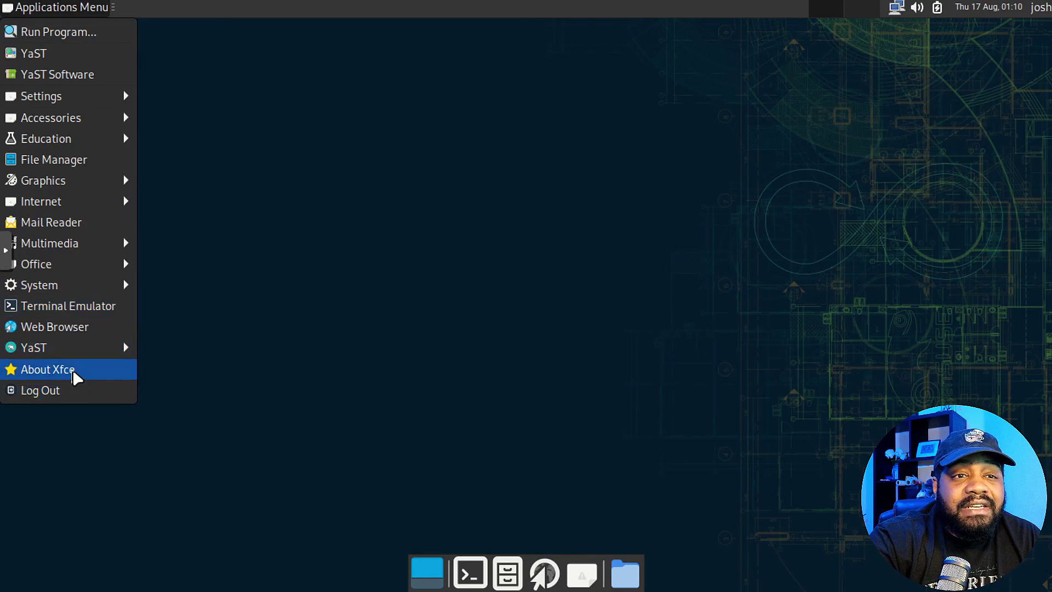
pyautogui.moveTo(75, 97)
pyautogui.click(219, 49)
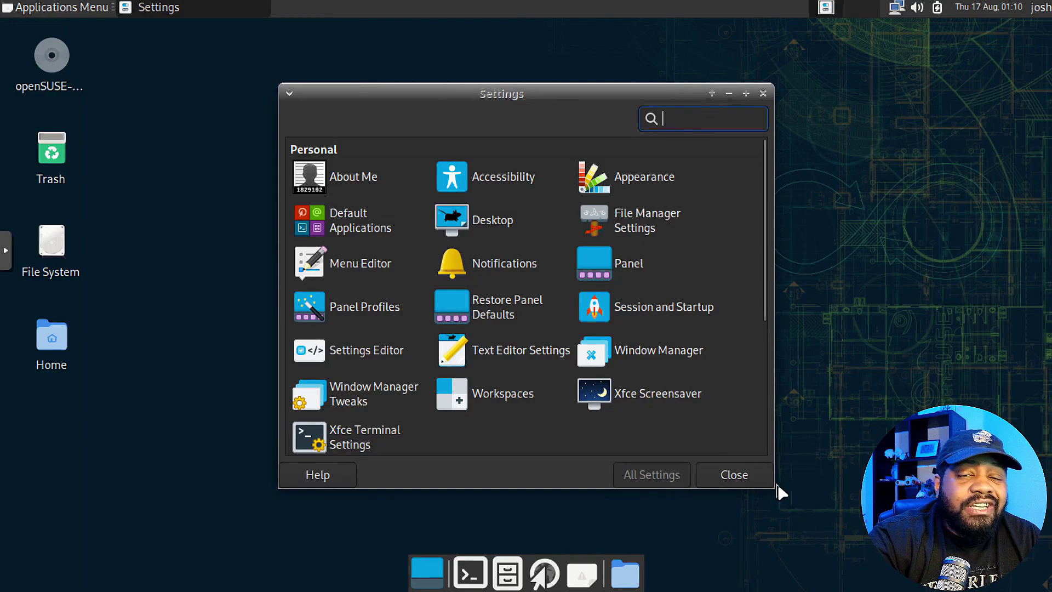
pyautogui.scroll(-5, 725, 449)
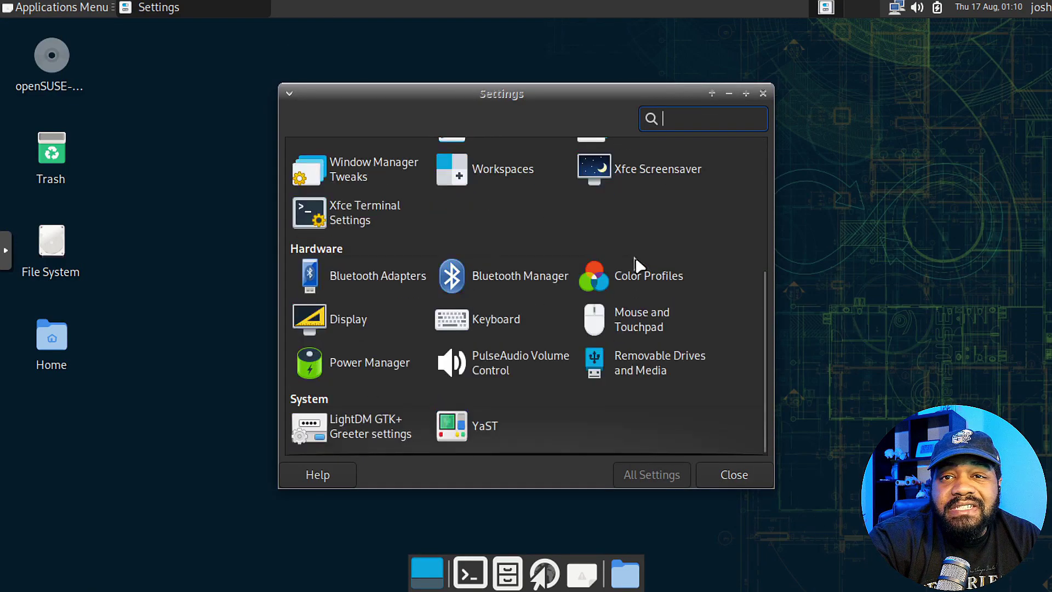
pyautogui.click(740, 477)
pyautogui.click(80, 10)
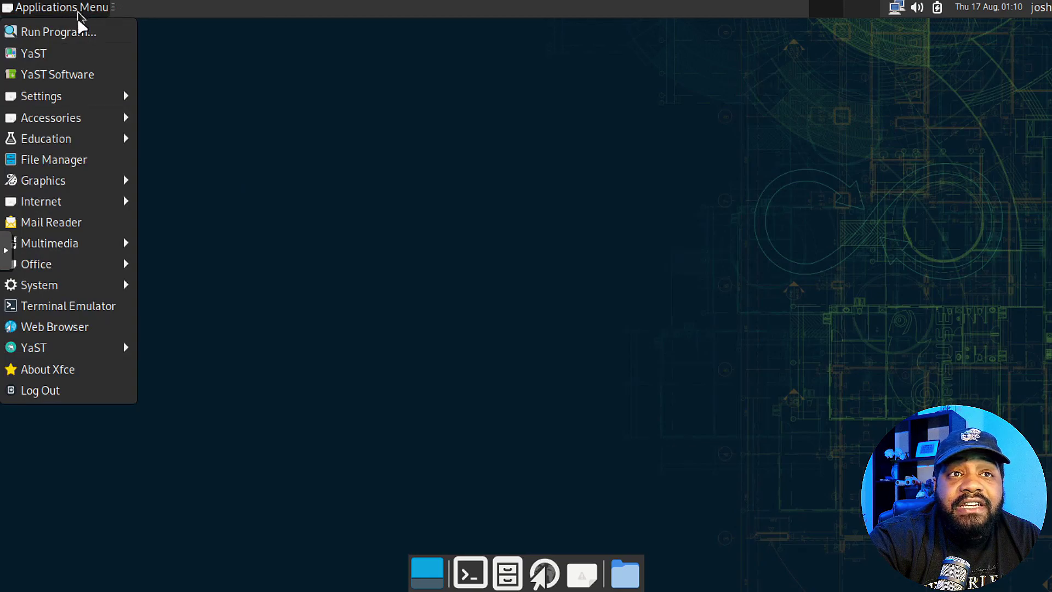
# Launch YaST and enter the root password in the Password Needed prompt.
pyautogui.click(55, 55)
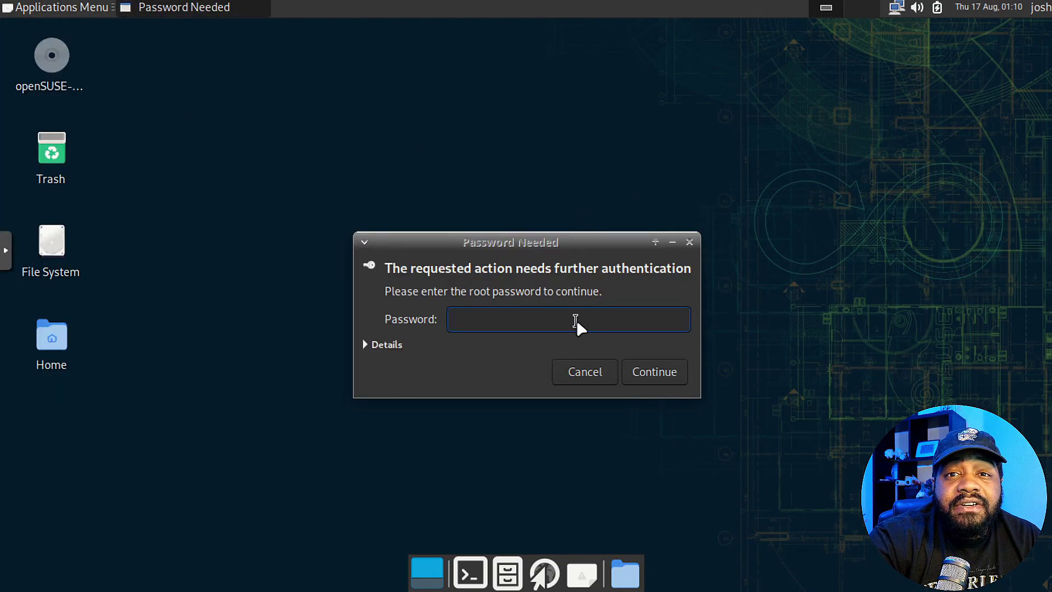
pyautogui.write('••••••••••')
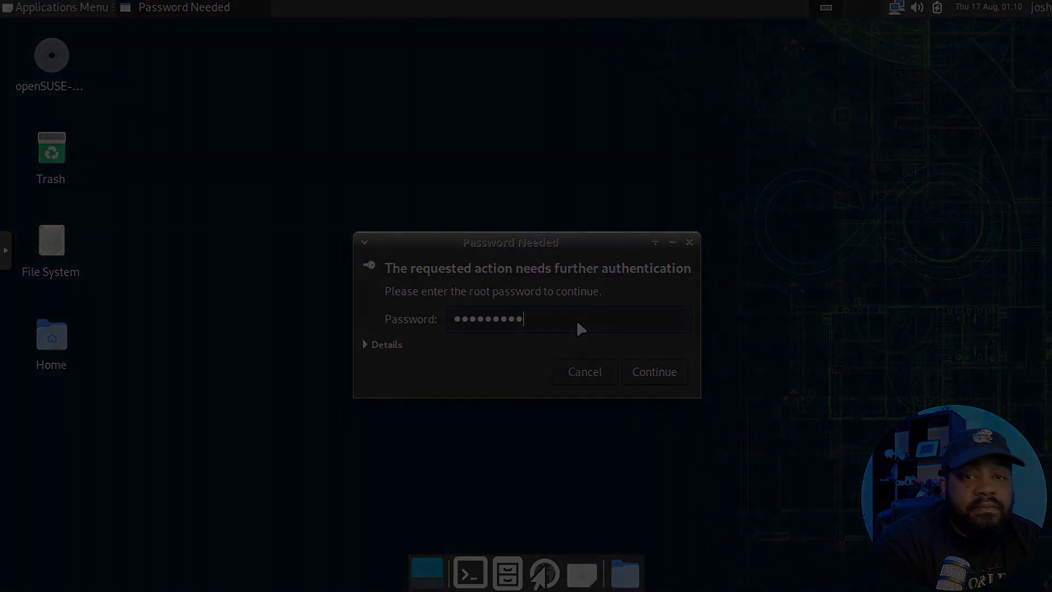